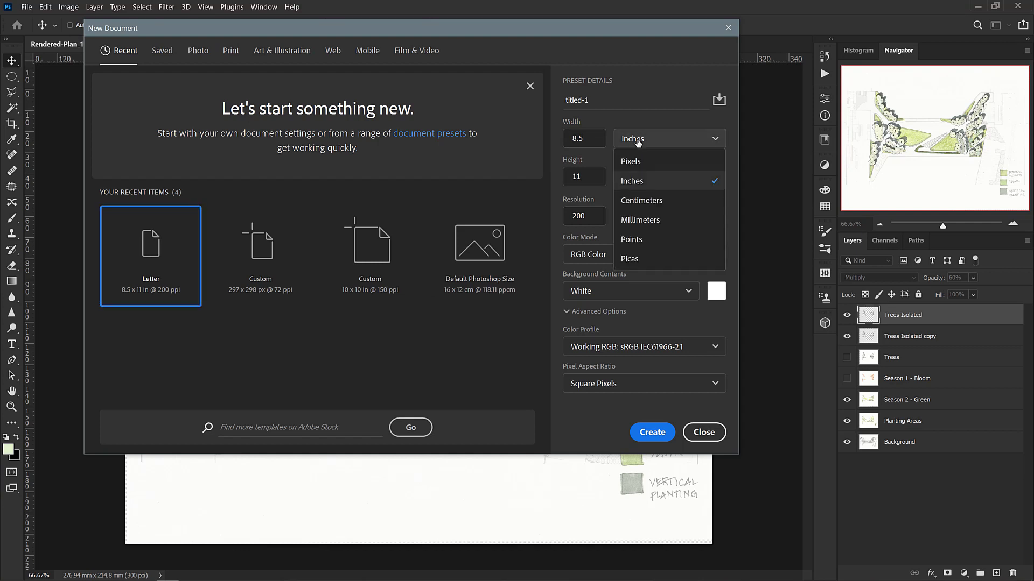
Create a new blank document 11 inches wide and 17 inches high at 200 pixels per inch
left_click(602, 140)
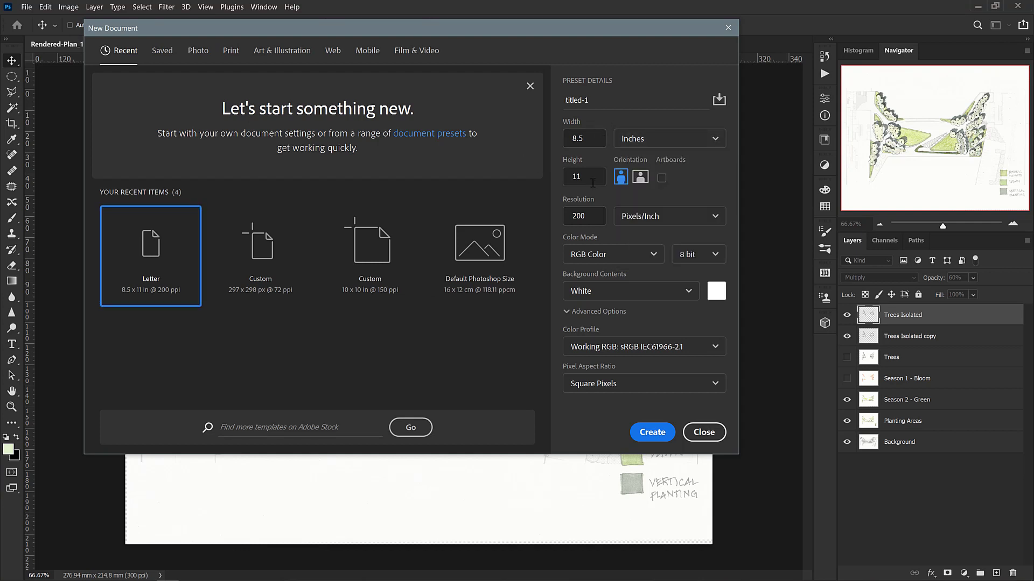
double_click(588, 141)
type("11")
left_click_drag(581, 174, 560, 177)
left_click(689, 180)
left_click(652, 432)
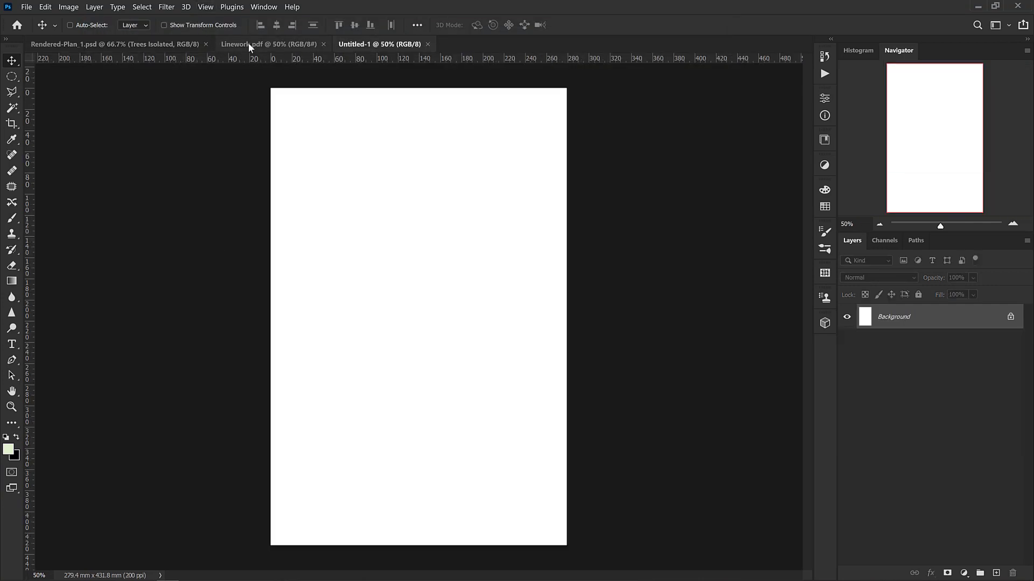
Close the Linework.pdf document and return to Rendered-Plan_1.psd
left_click(248, 44)
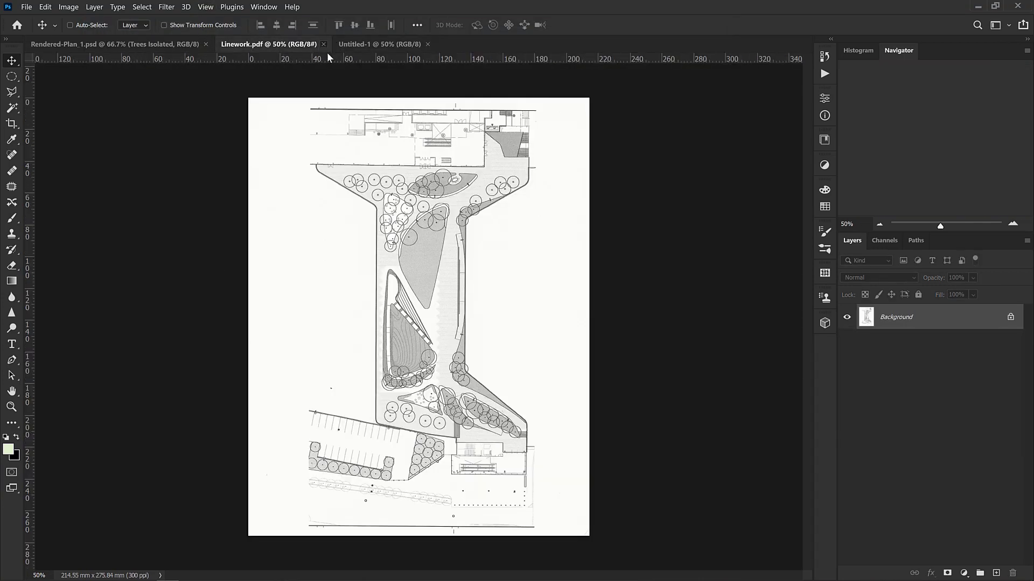
left_click(323, 44)
left_click(181, 43)
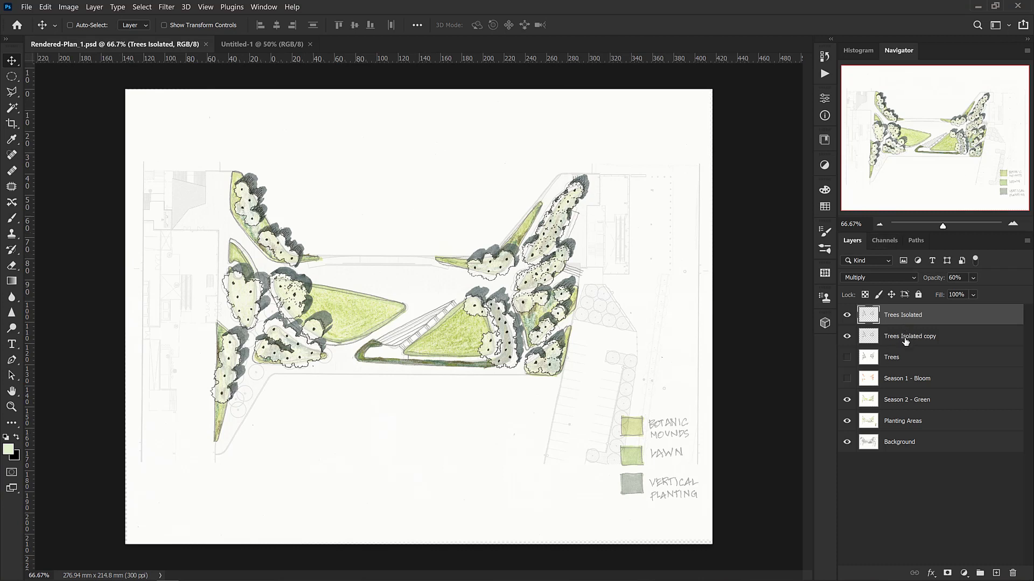
Duplicate the Trees Isolated copy, Season 1 - Bloom, Season 2 - Green, Planting Areas and Background layers into the Untitled-1 document
left_click(905, 338)
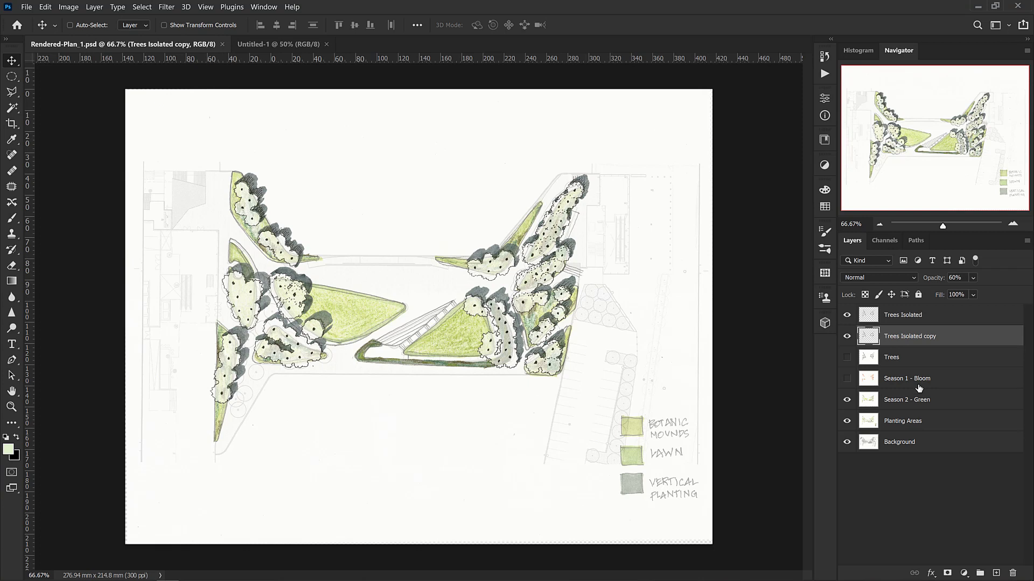
left_click(894, 379, "ctrl")
left_click(894, 401, "ctrl")
left_click(894, 422, "ctrl")
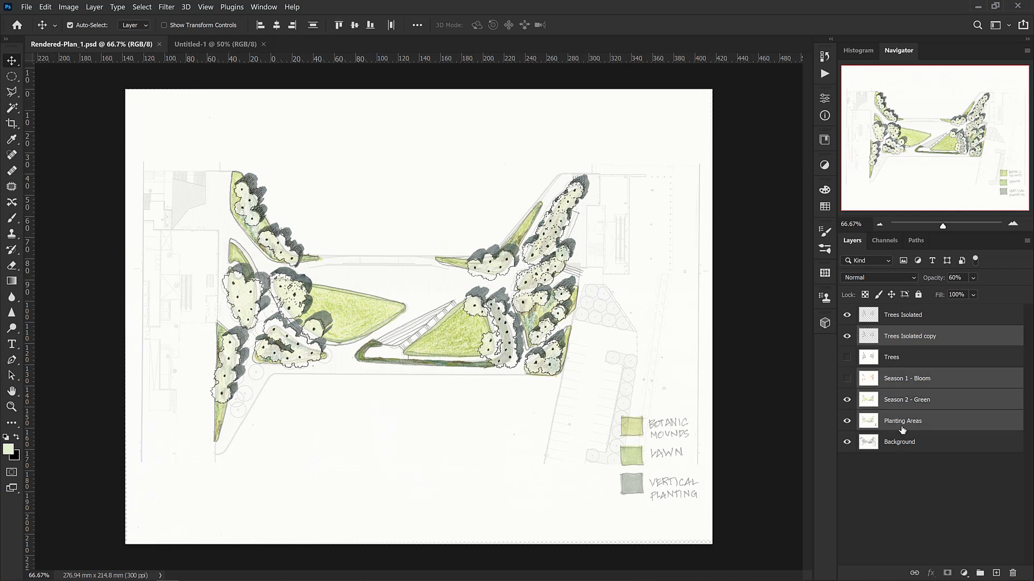
left_click(899, 443, "ctrl")
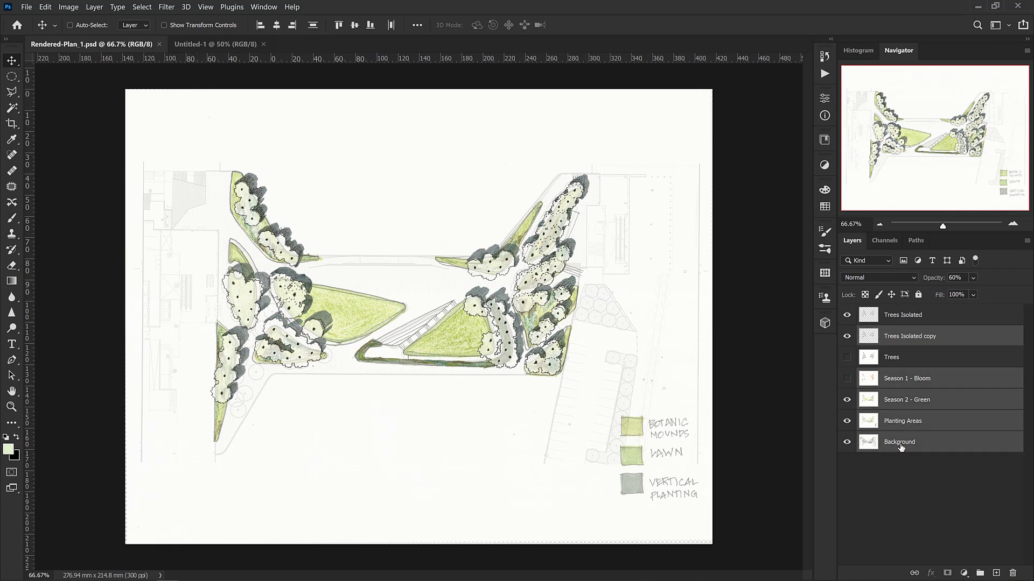
right_click(901, 447)
left_click(819, 142)
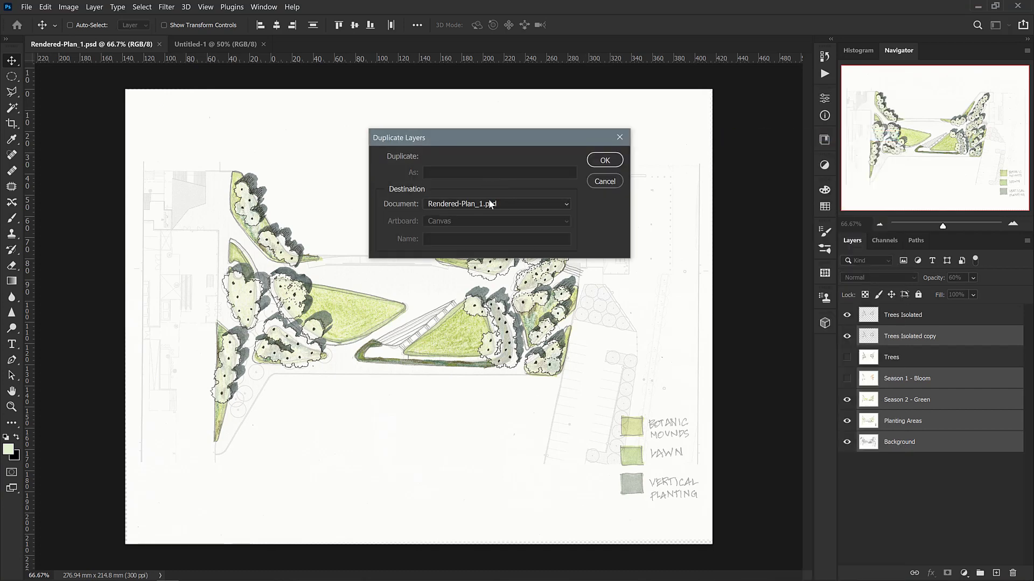
left_click(490, 204)
left_click(490, 223)
left_click(617, 162)
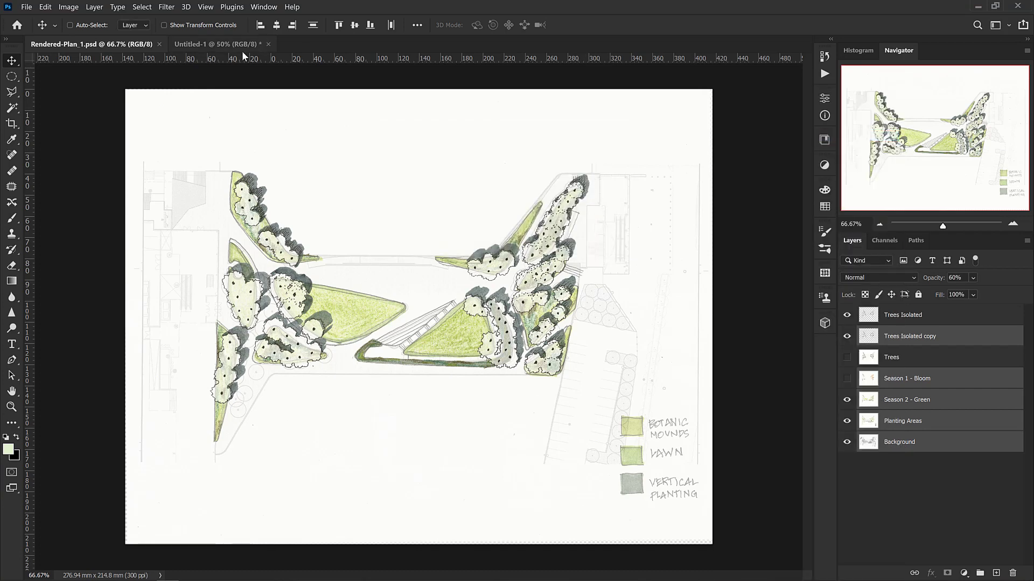
Save the new document on the Desktop as the Photoshop file Planting-Axo
left_click(238, 45)
left_click(26, 7)
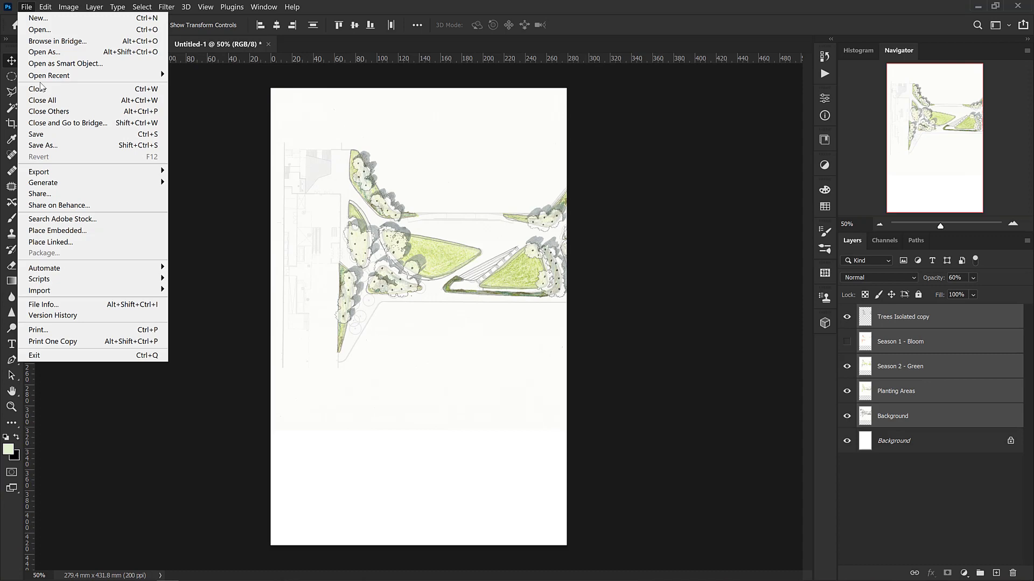
left_click(40, 145)
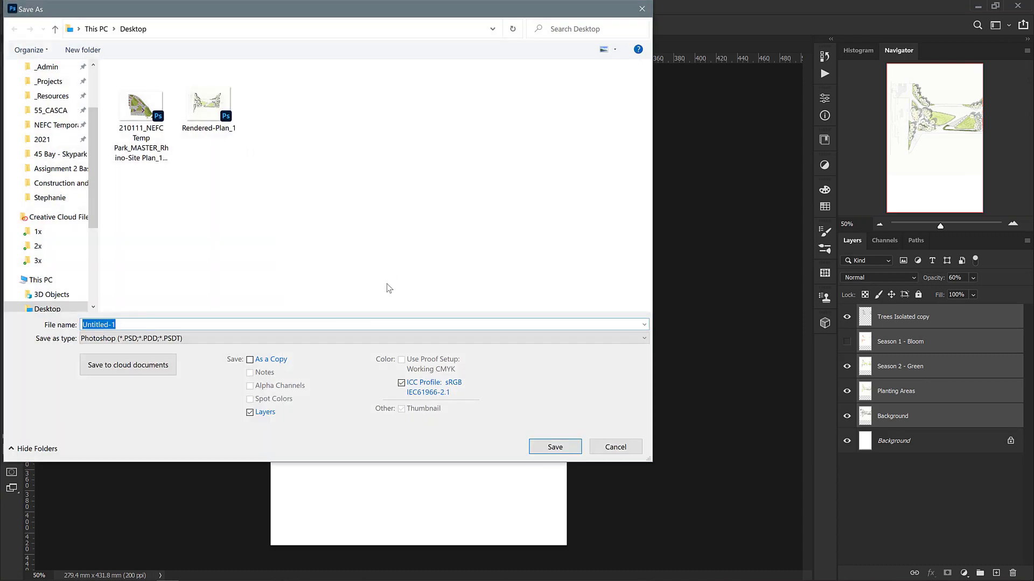
type("Planting-Axo")
left_click(555, 447)
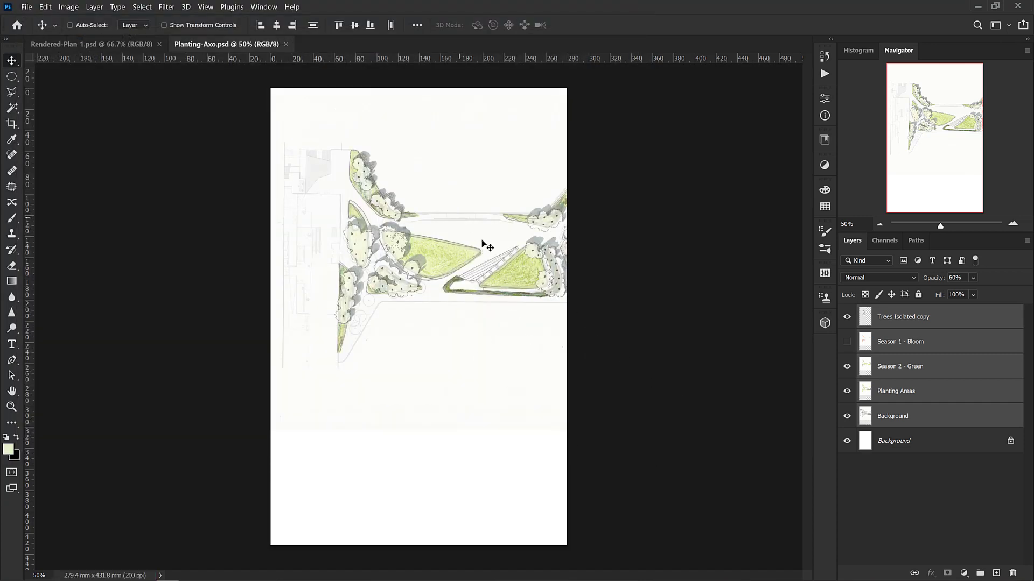
Scale the duplicated plan layers to about 61%, rotate them -30°, and place them in the lower part of the page
key("ctrl")
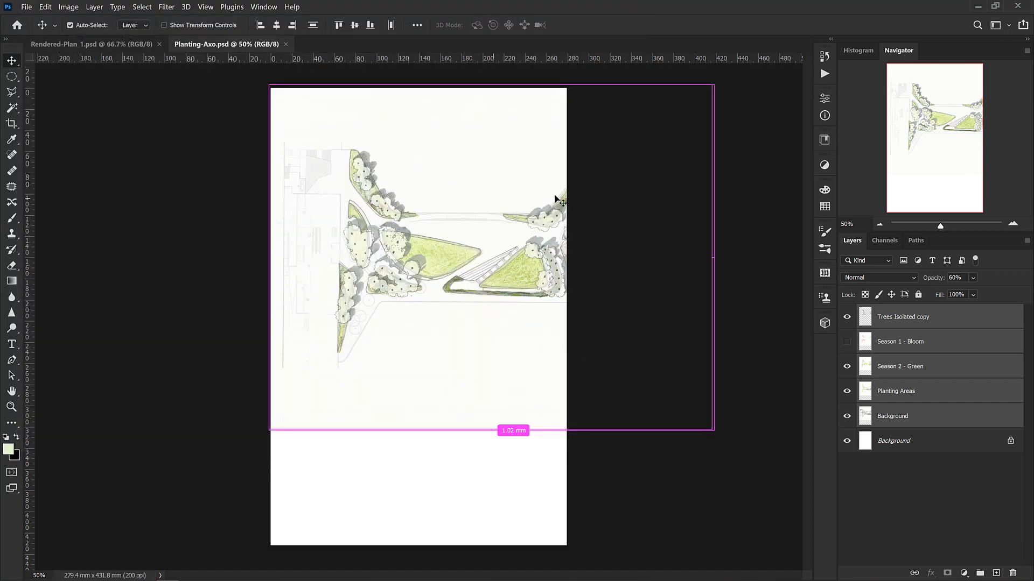
key("ctrl+t")
left_click_drag(714, 84, 476, 156)
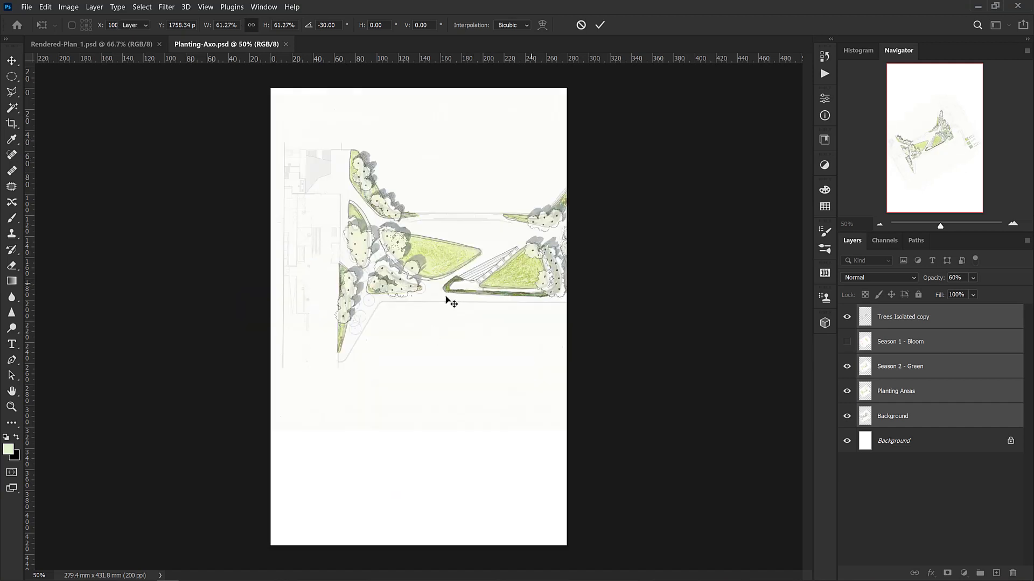
key("Return")
left_click_drag(440, 324, 461, 425)
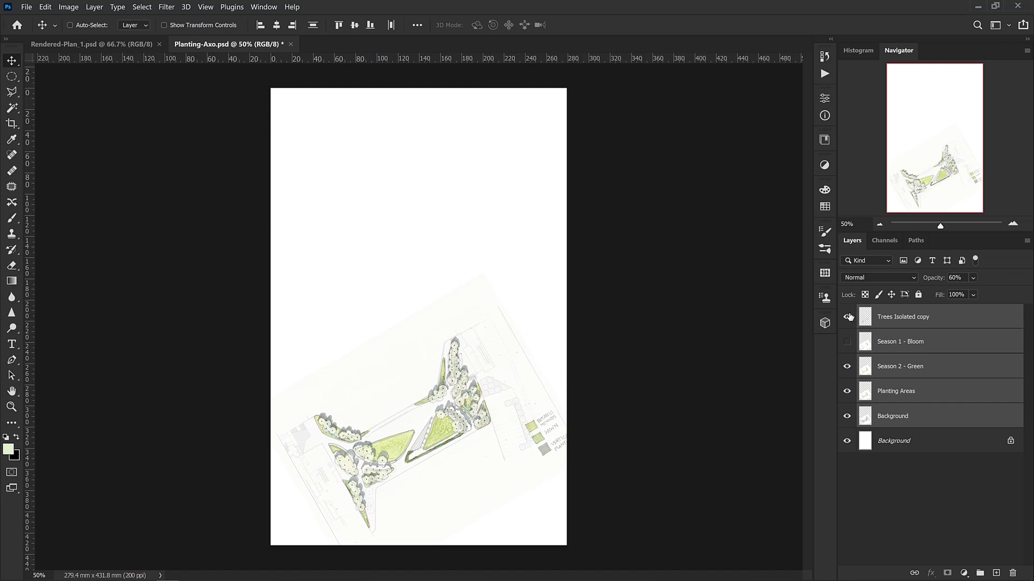
Separate the Background and Planting Areas layers by moving the layers above each one straight up the page
left_click(889, 420, "ctrl")
left_click_drag(512, 422, 506, 352)
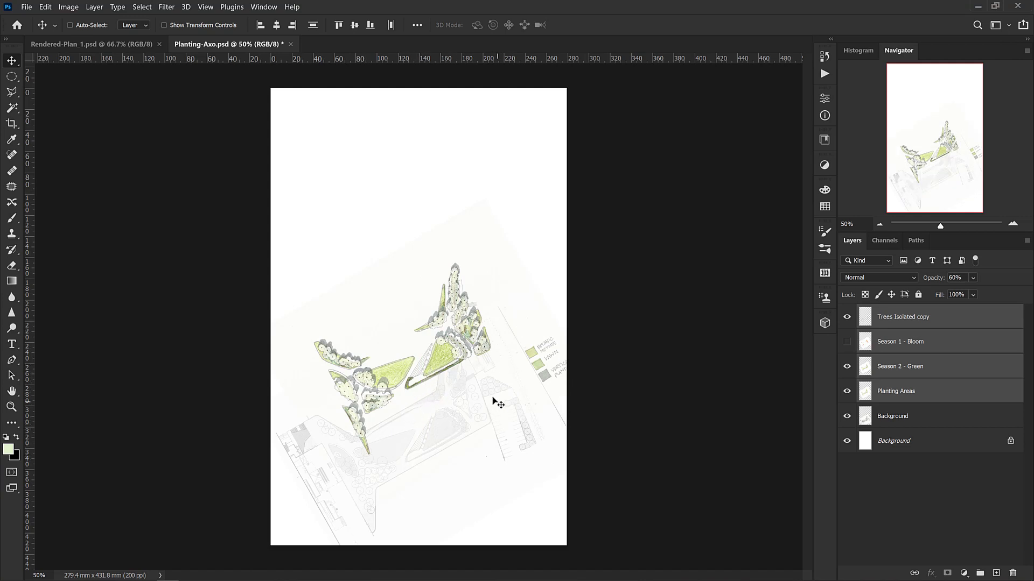
left_click(903, 393, "ctrl")
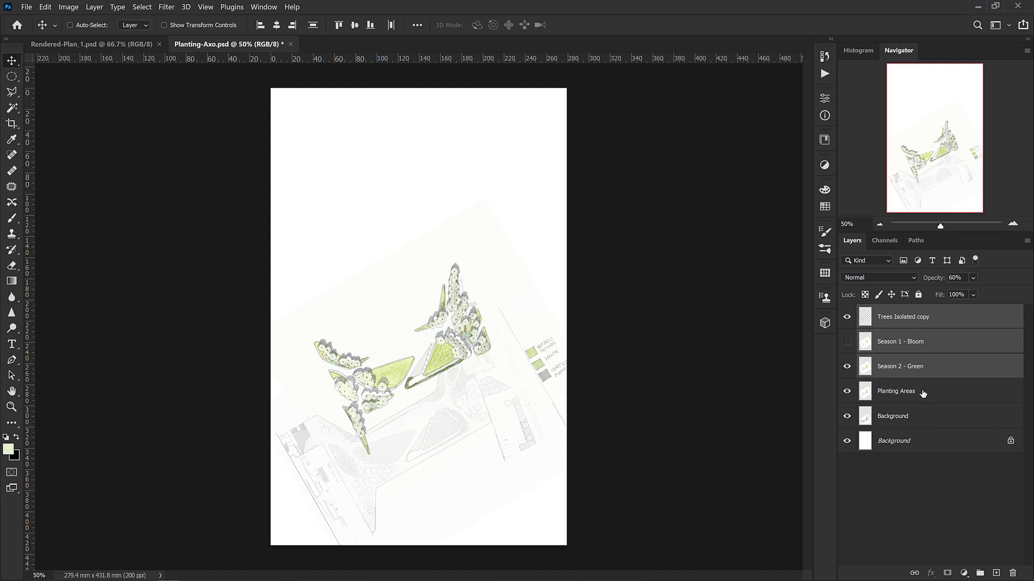
left_click_drag(500, 334, 503, 259)
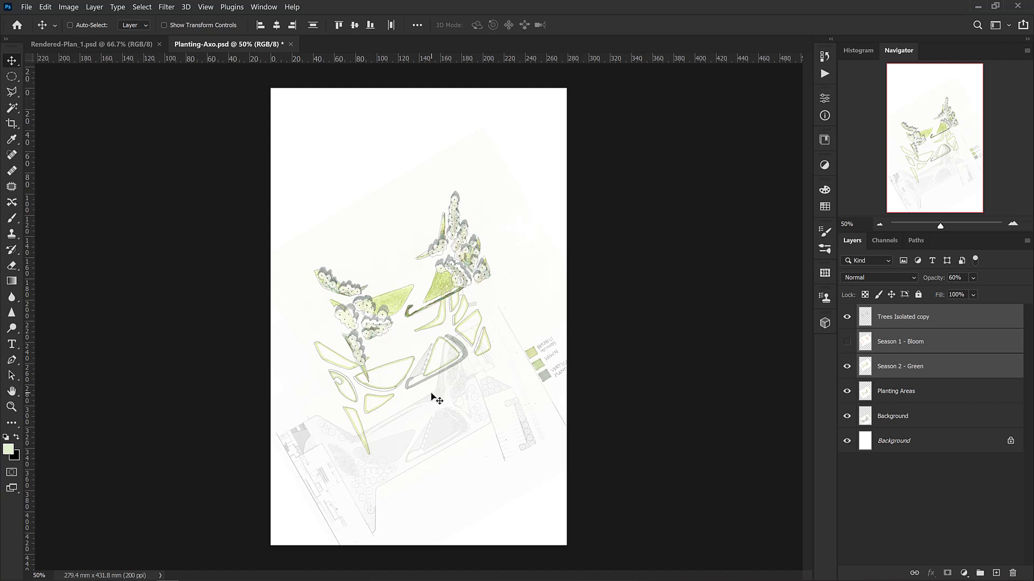
Show Season 1 - Bloom and move it above Season 2 - Green, with Trees Isolated copy as the topmost tier
left_click(910, 371, "ctrl")
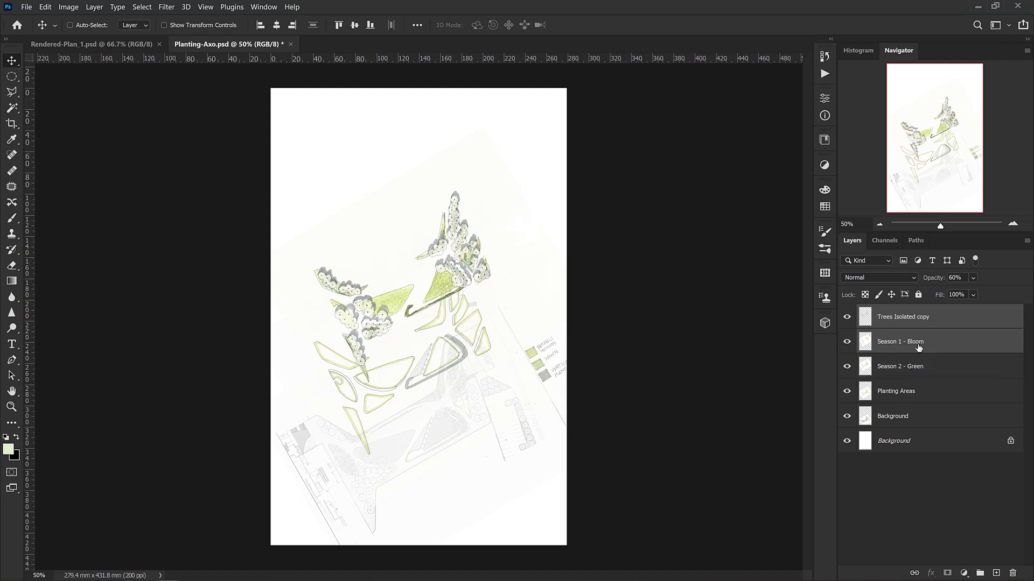
left_click_drag(483, 273, 481, 221)
left_click(457, 189, "ctrl")
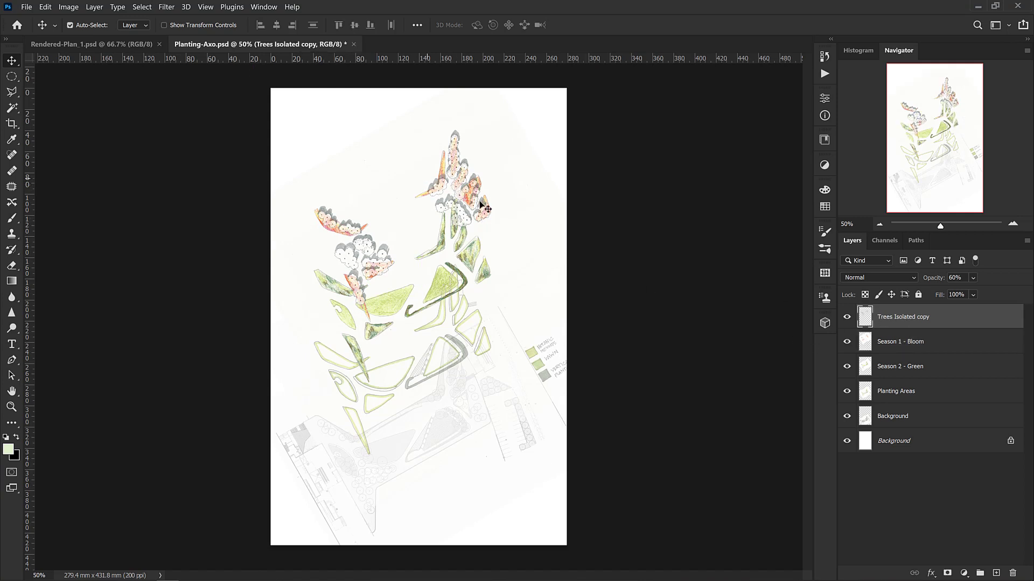
left_click_drag(480, 172, 479, 138)
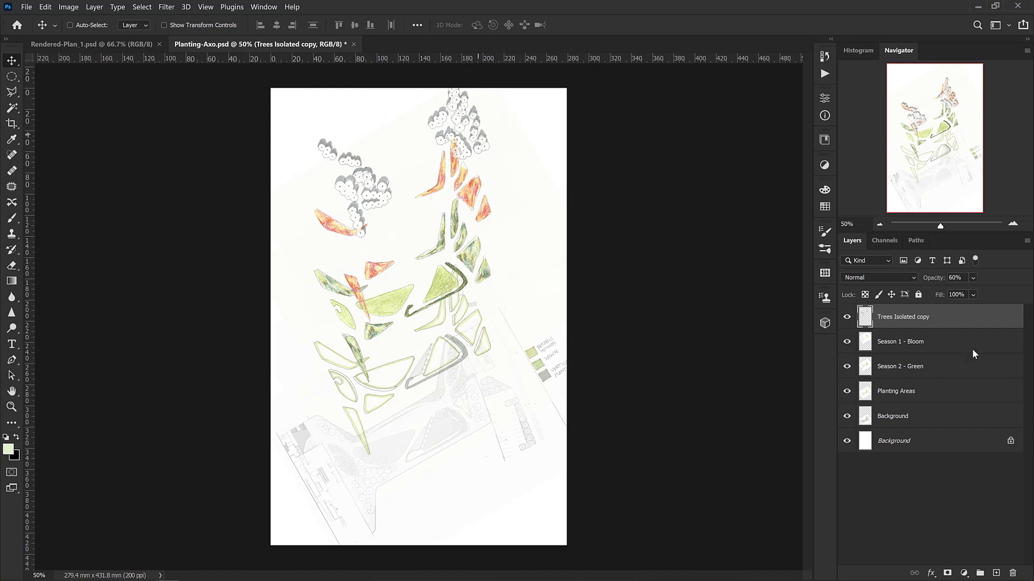
Try to move all layers down together, including the locked white background
left_click(910, 442, "shift")
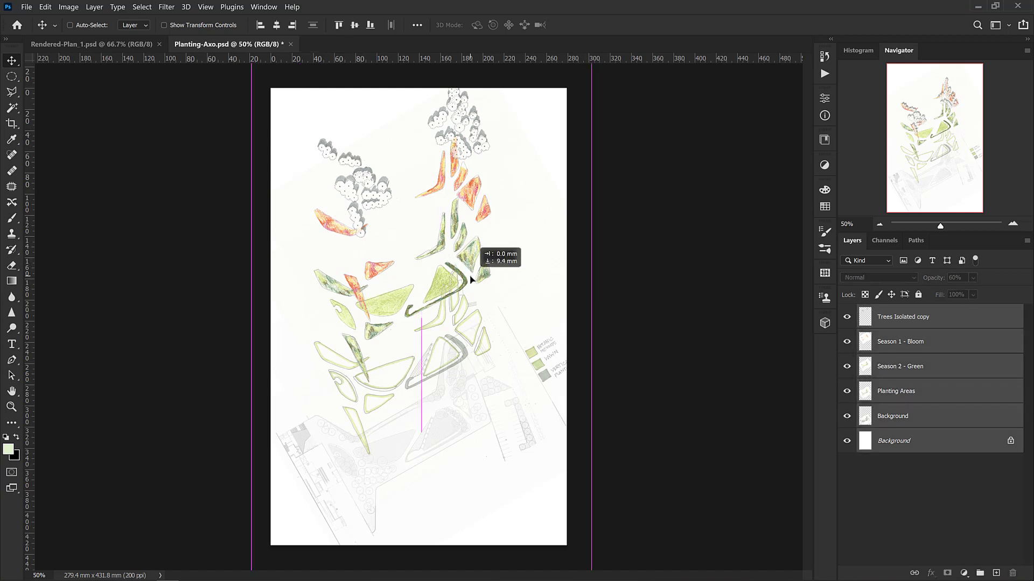
left_click_drag(472, 293, 472, 294)
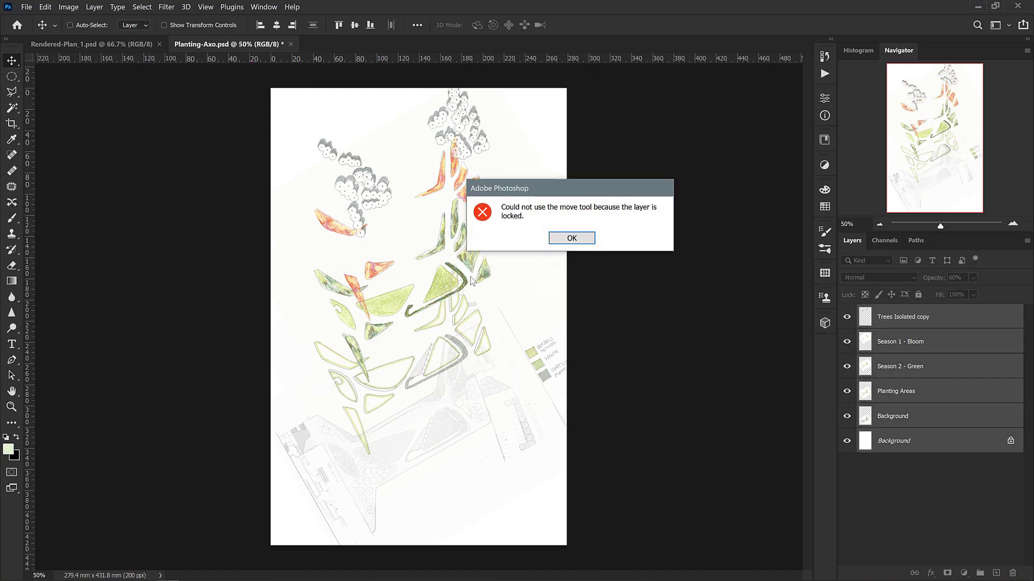
left_click(572, 241)
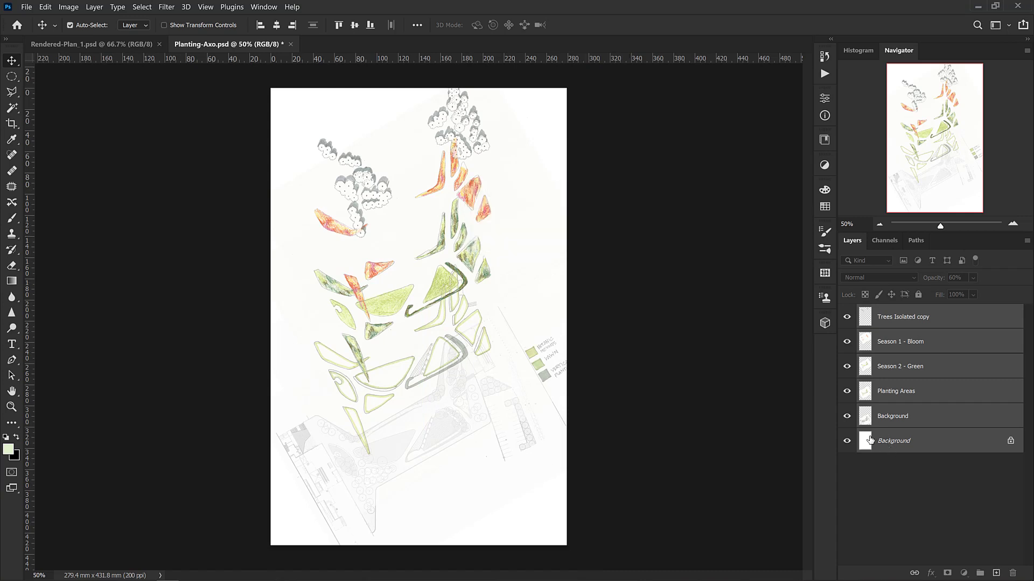
Move the five plan layers down so the trees fit on the page, and fine-tune their vertical positions
left_click_drag(460, 277, 462, 302)
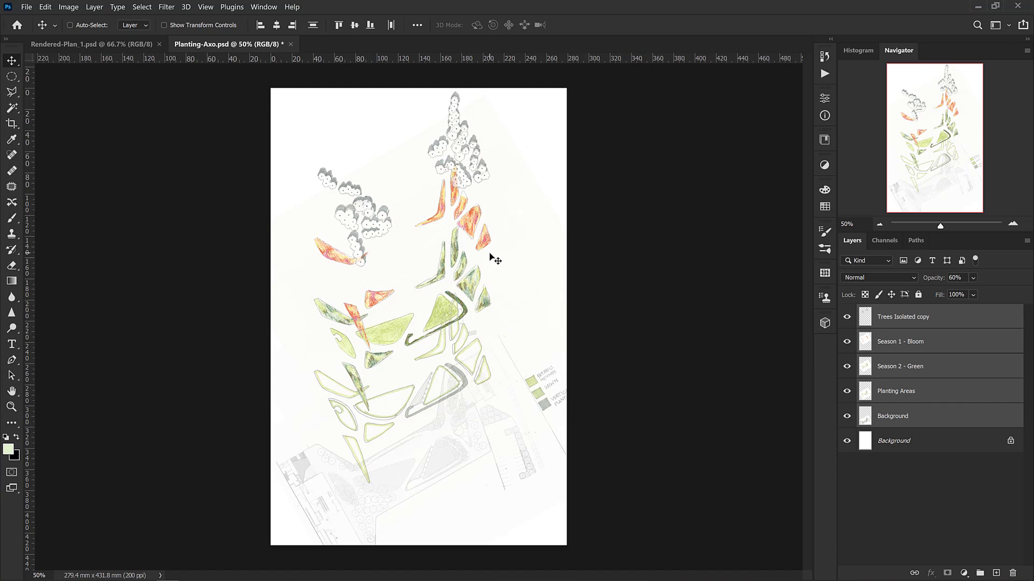
left_click_drag(492, 253, 492, 262)
left_click_drag(553, 347, 553, 348)
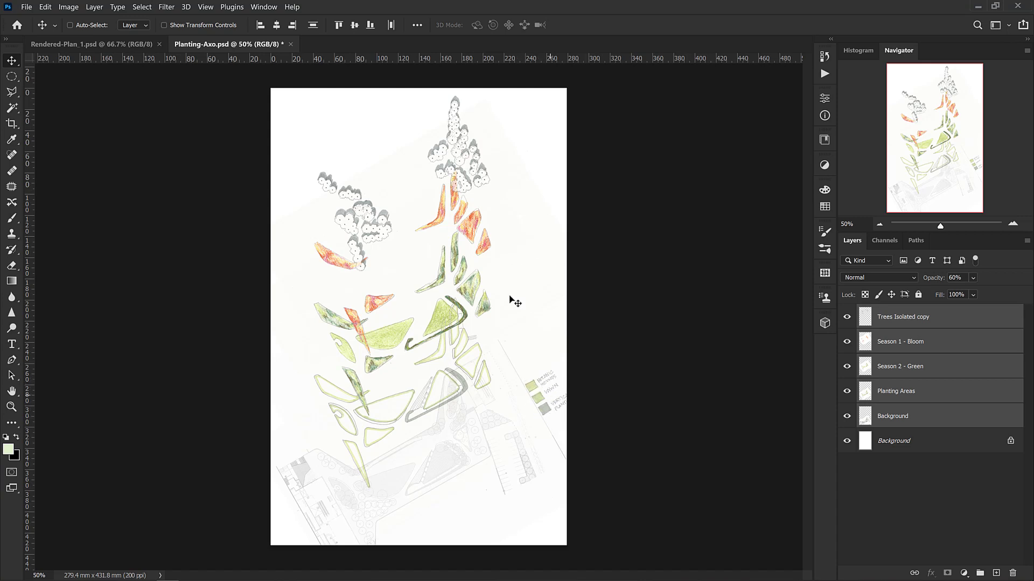
left_click_drag(486, 362, 488, 363)
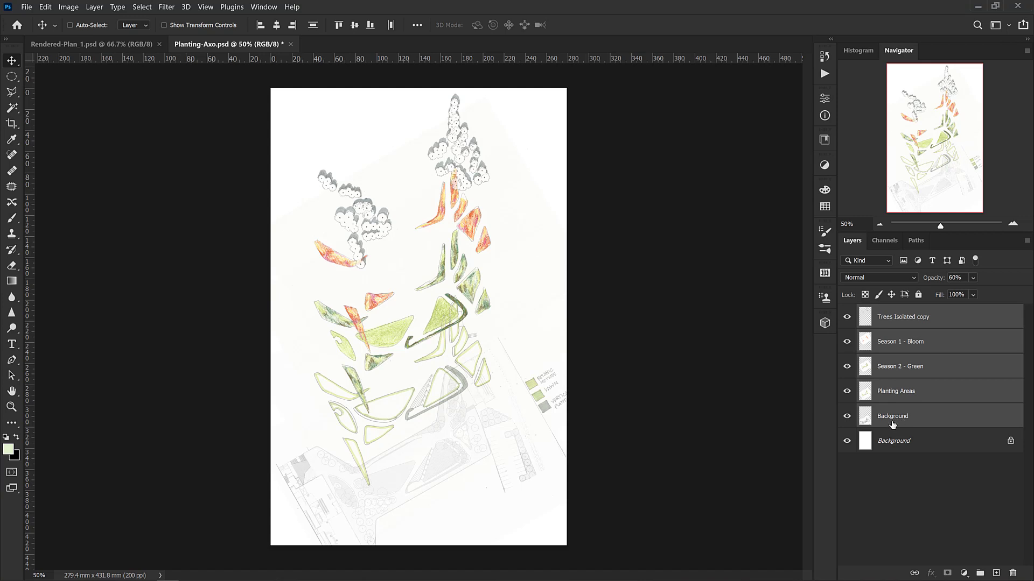
Even out the tier spacing by nudging the trees and bloom layers, Planting Areas, and the base plan layer upward
left_click(902, 317)
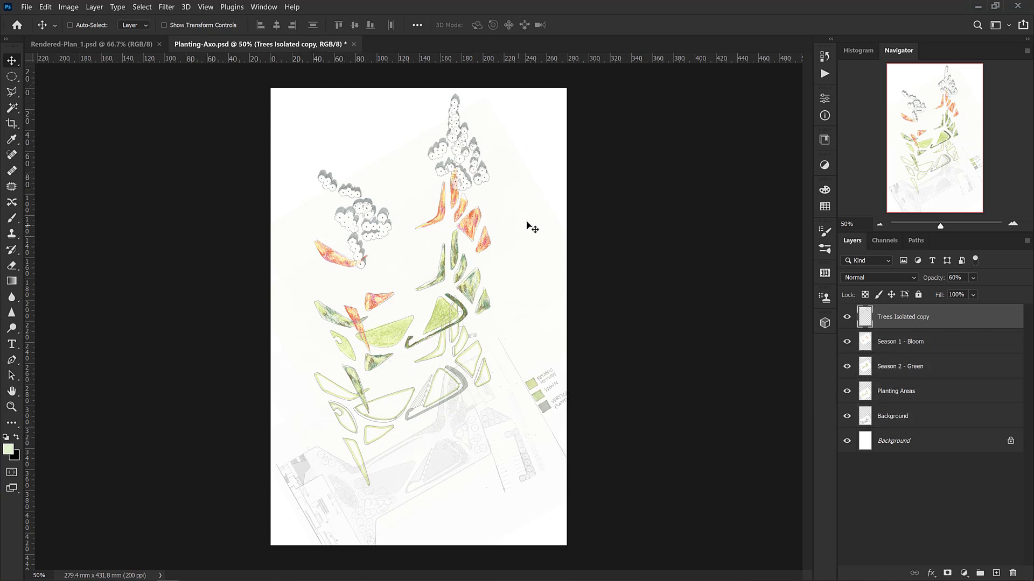
left_click(903, 342, "shift")
left_click_drag(506, 301, 519, 291)
left_click(910, 393)
left_click_drag(499, 388, 499, 384)
left_click(903, 422)
left_click_drag(510, 444, 509, 442)
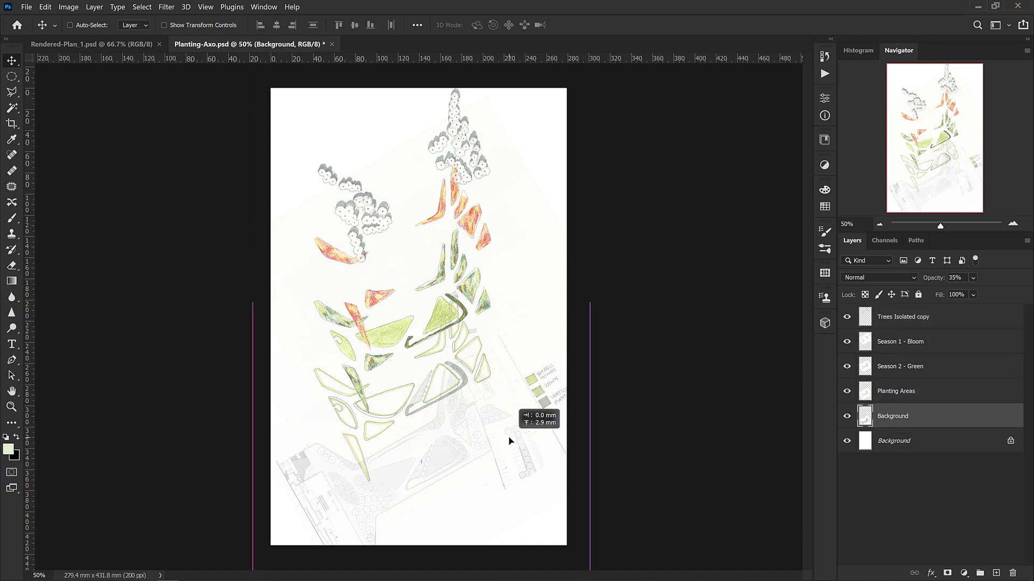
Scale all five plan layers down slightly together and reposition the stack within the page margins
left_click(903, 317, "shift")
left_click_drag(441, 307, 465, 313)
key("ctrl+t")
key("ctrl+minus")
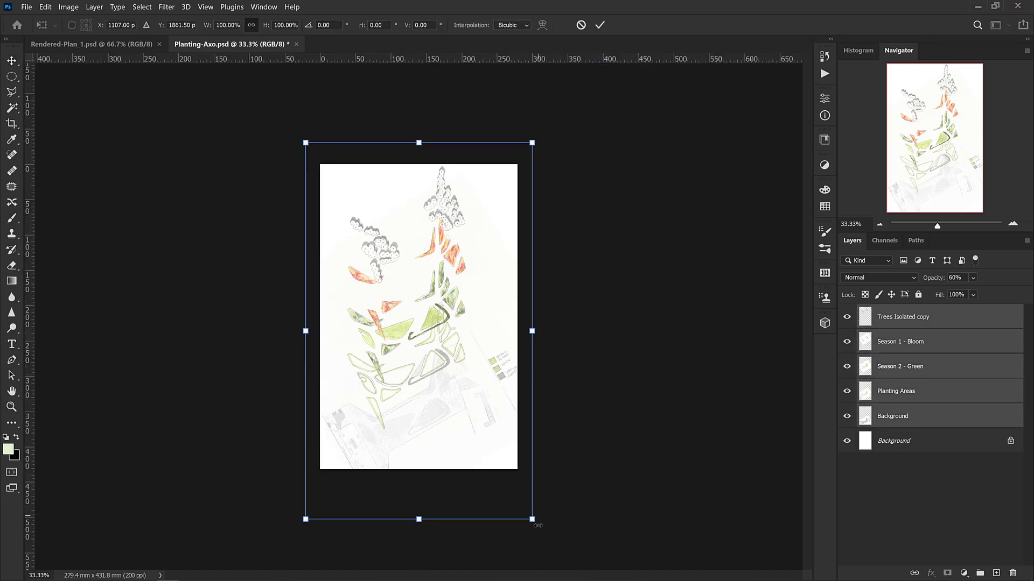
left_click_drag(532, 519, 519, 498)
left_click_drag(305, 498, 313, 487)
key("Return")
left_click_drag(455, 343, 456, 352)
key("ctrl+plus")
Group the five plan layers and name the group Layers
left_click(903, 317)
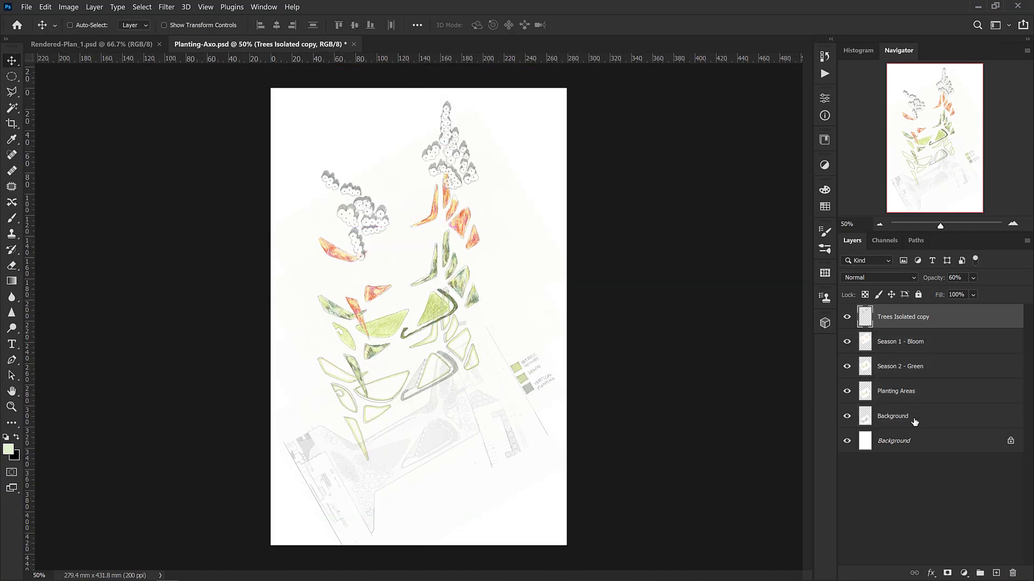
left_click(914, 422, "shift")
key("ctrl+g")
double_click(891, 312)
type("Layers")
key("Return")
Add a new empty layer above the group and name it Lines
key("ctrl+alt+shift+n")
double_click(886, 318)
type("Lines")
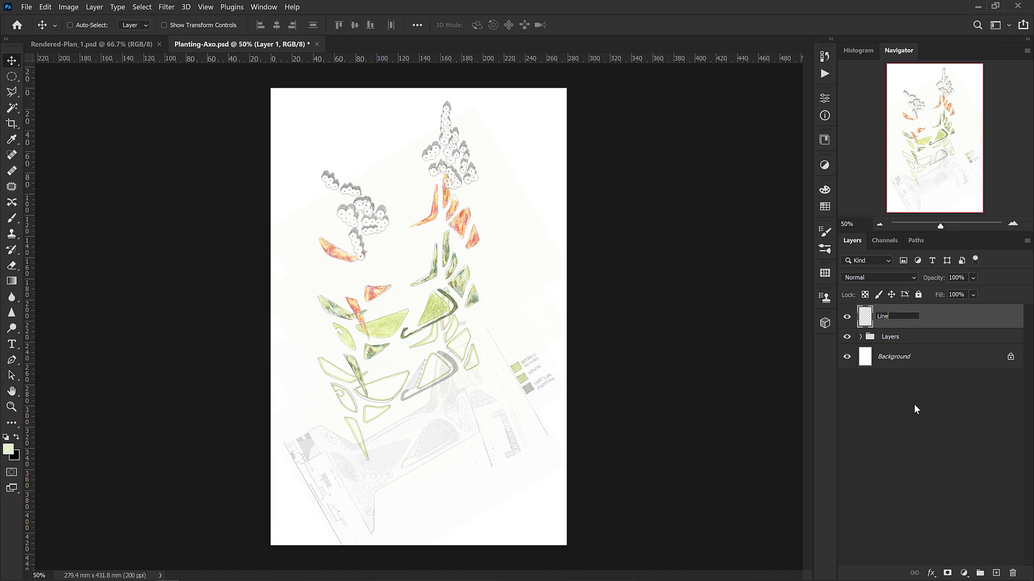
key("Return")
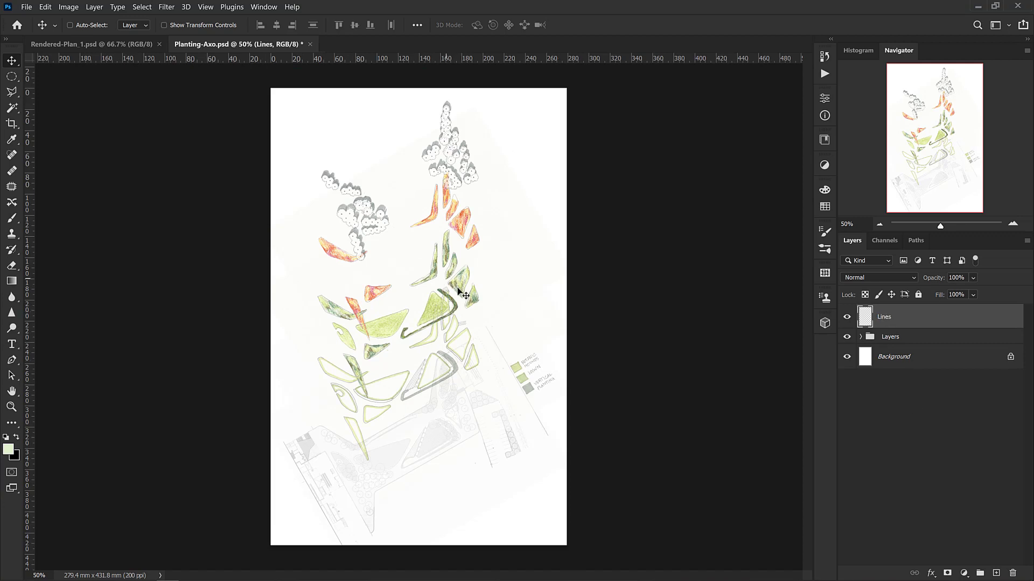
Draw a straight vertical pen path from the base plan's lowest tip up to the lowest point of the planting areas tier
key("p")
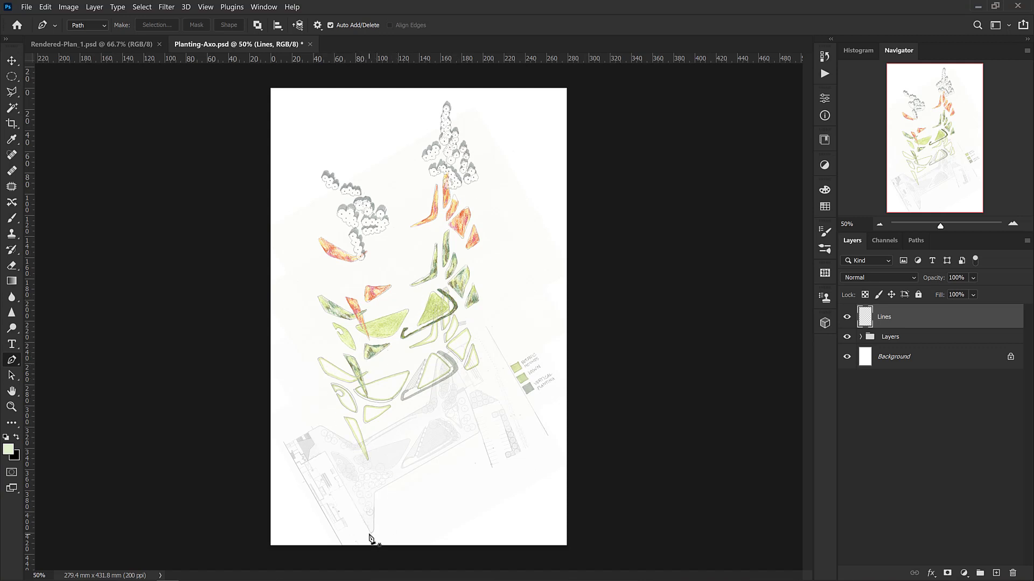
left_click(370, 533)
left_click(370, 460)
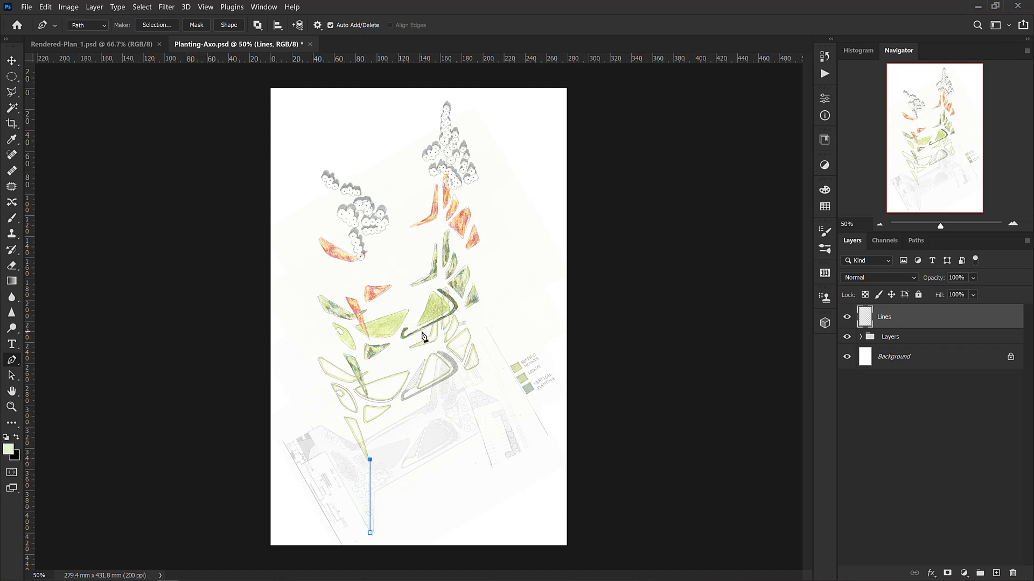
left_click(12, 60)
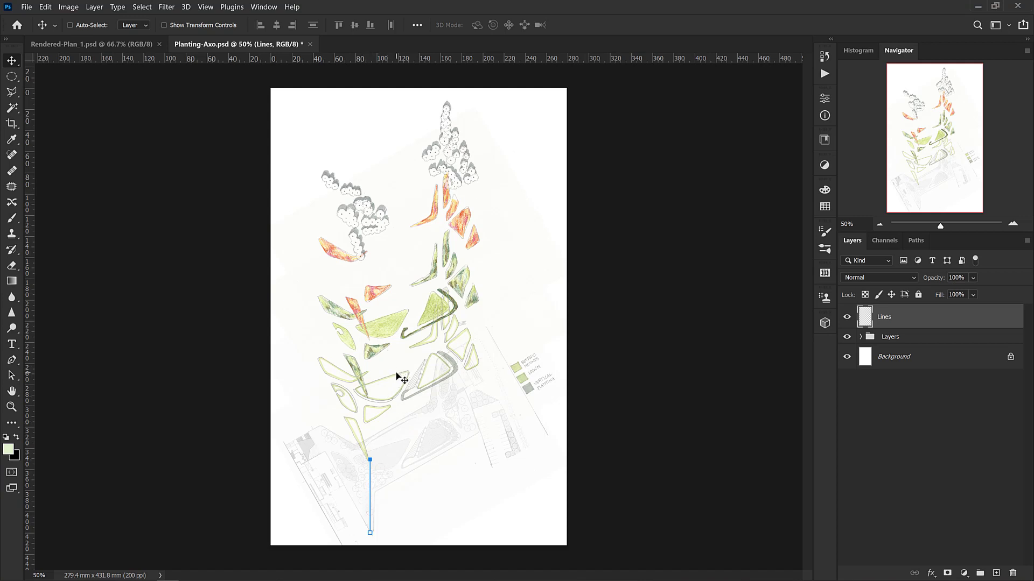
Set the foreground colour to black for the brush
key("b")
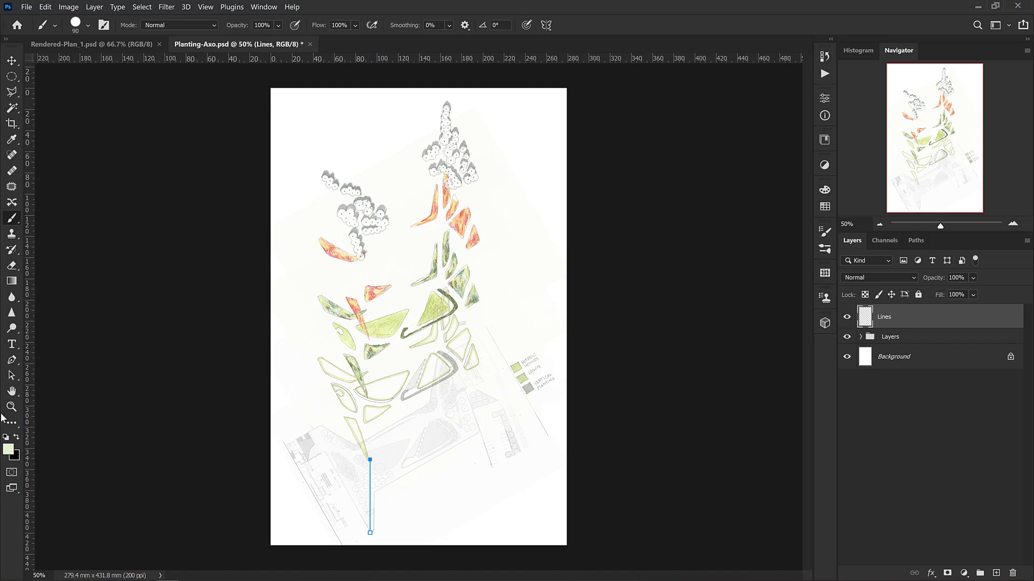
left_click(8, 449)
left_click_drag(518, 339, 493, 388)
left_click(775, 203)
Raise the brush hardness to its maximum and set the brush size to 2 px
right_click(403, 357)
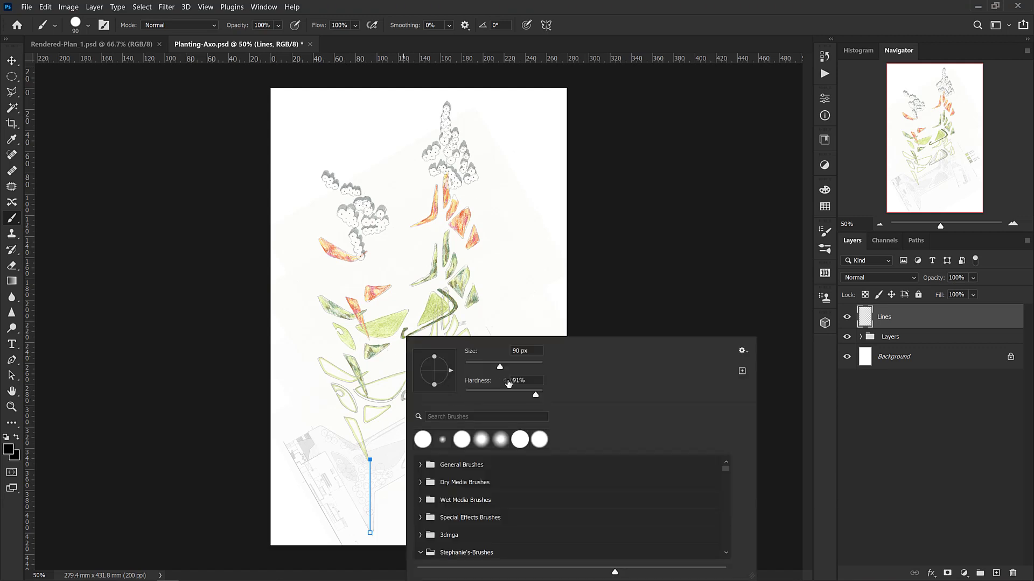
left_click_drag(536, 397, 549, 393)
left_click_drag(500, 366, 469, 369)
left_click(516, 352)
left_click(516, 352)
key("Return")
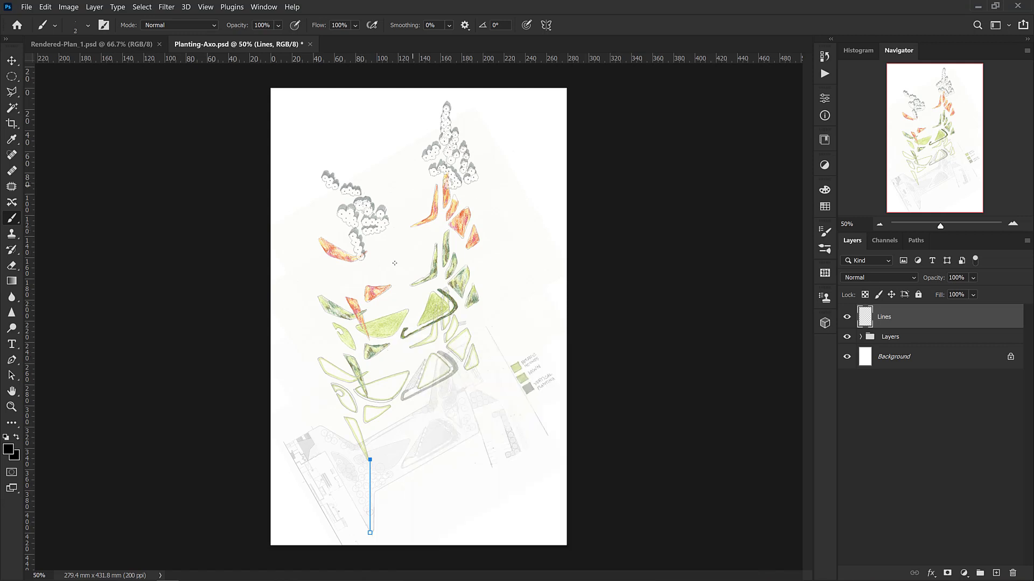
Stroke the vertical path with the Brush on the Lines layer, with Simulate Pressure off, and dismiss the path
key("p")
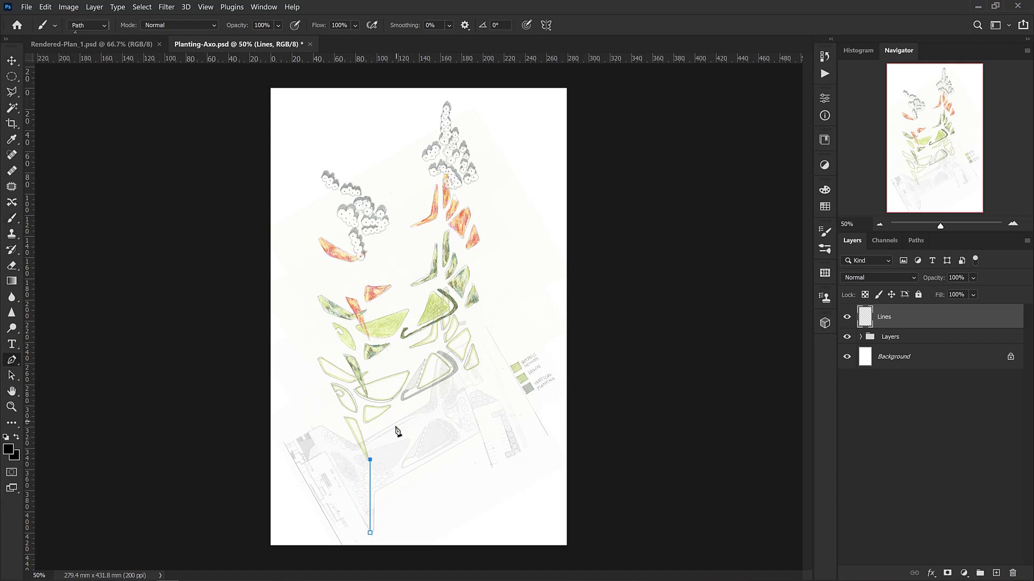
left_click(370, 472)
right_click(370, 473)
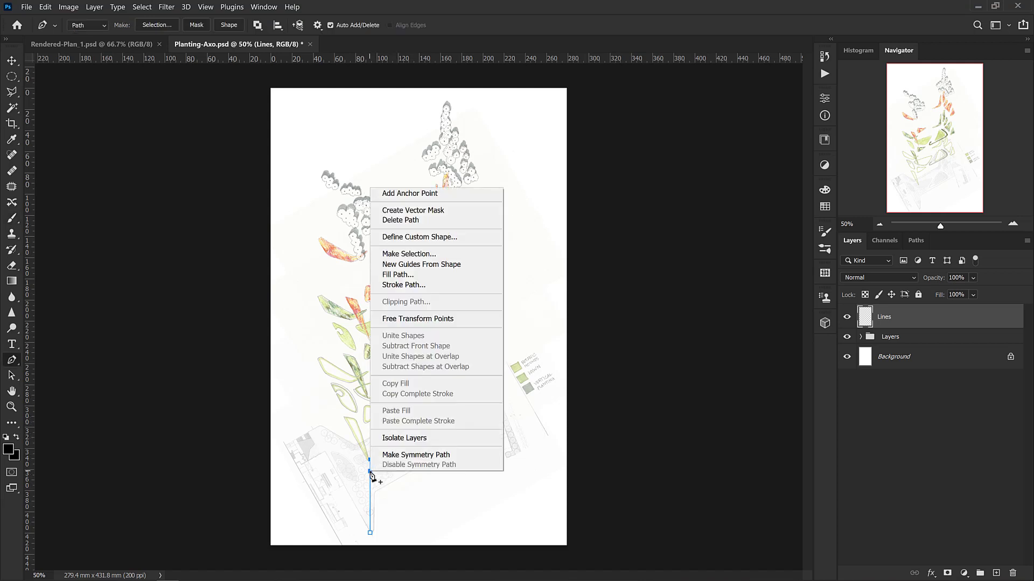
left_click(411, 286)
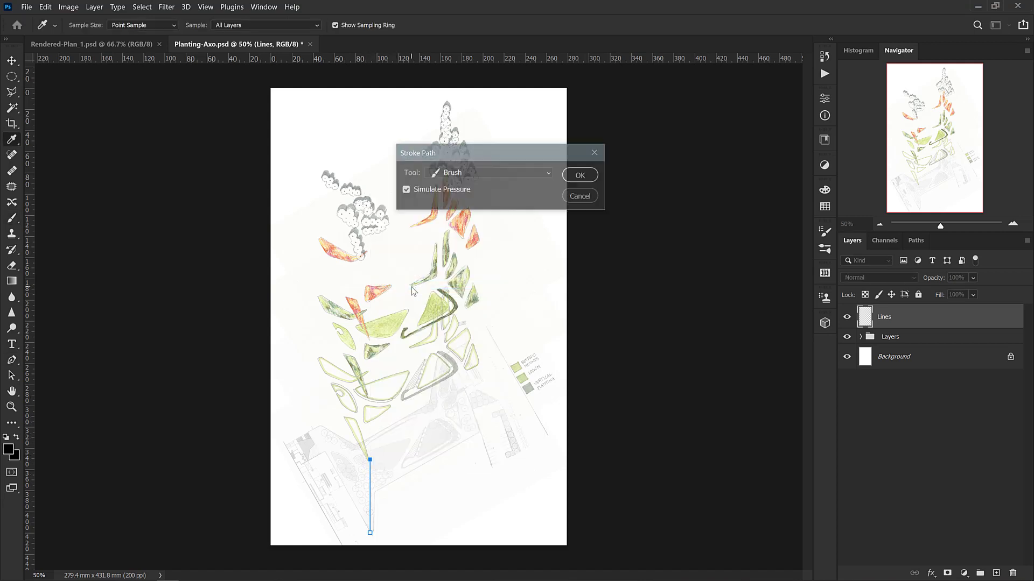
left_click(448, 173)
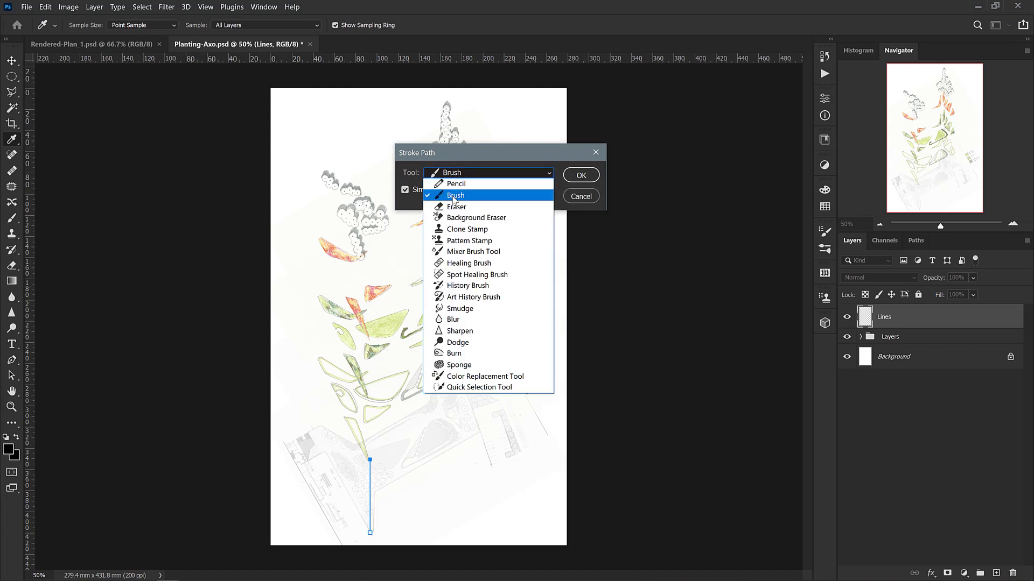
left_click(453, 196)
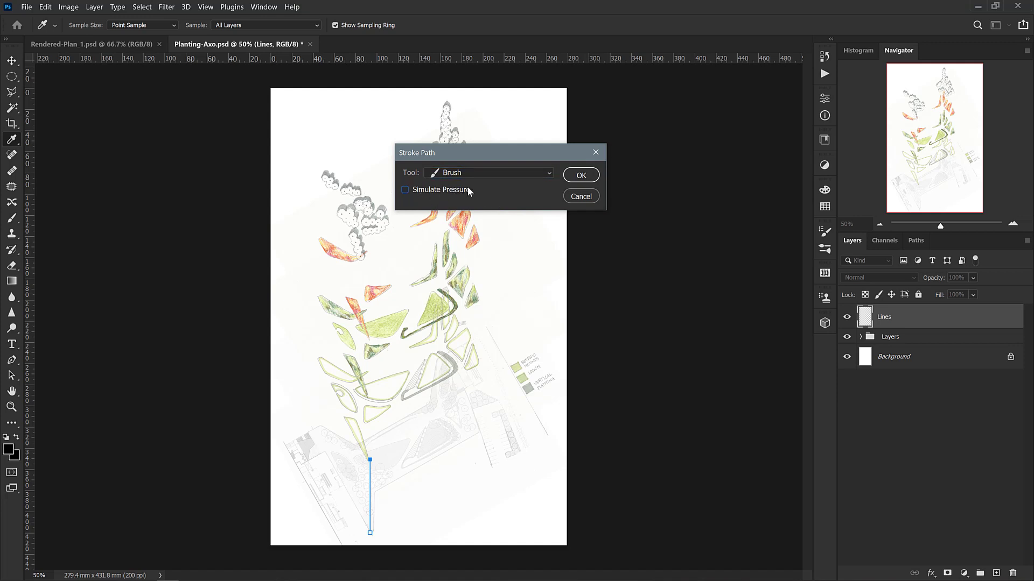
left_click(575, 175)
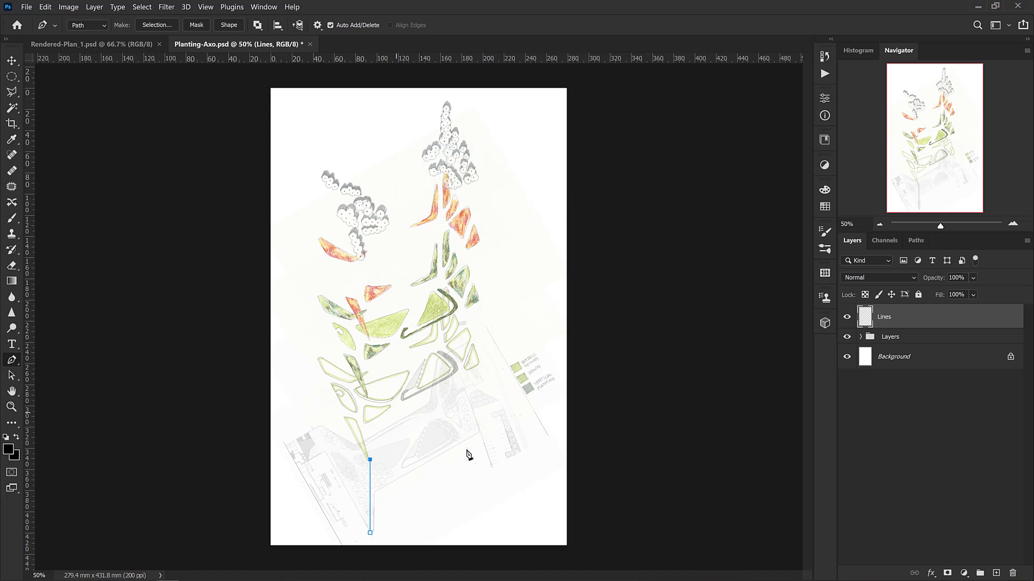
key("Escape")
key("ctrl+plus")
key("ctrl+plus")
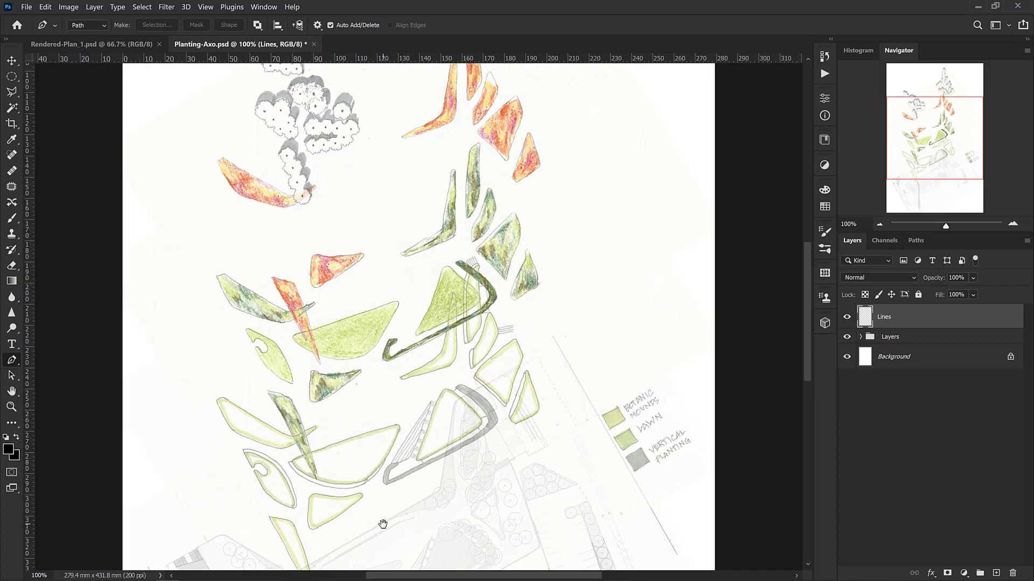
left_click_drag(383, 524, 404, 347)
scroll(413, 406, "down", 3)
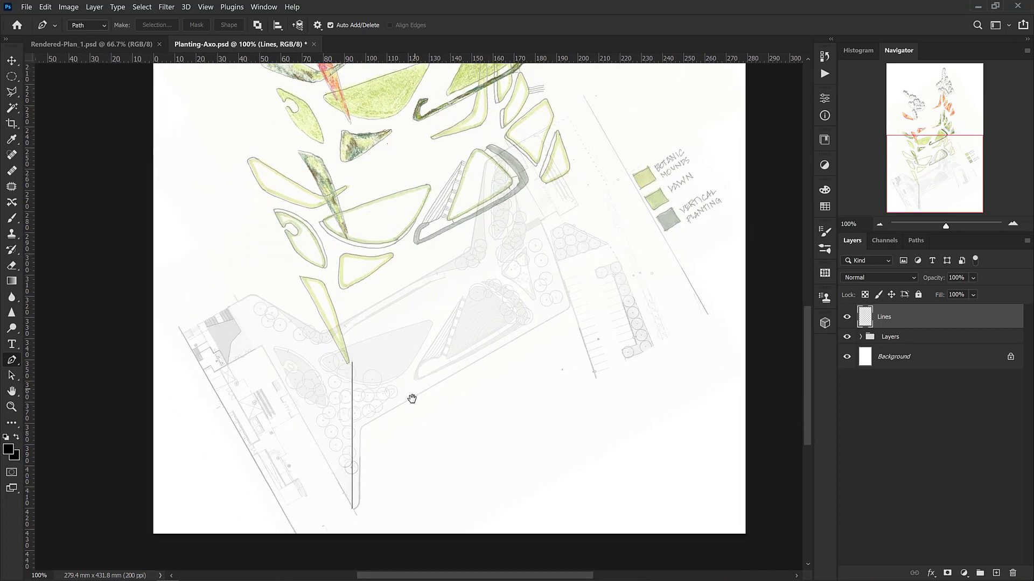
left_click_drag(414, 389, 412, 399)
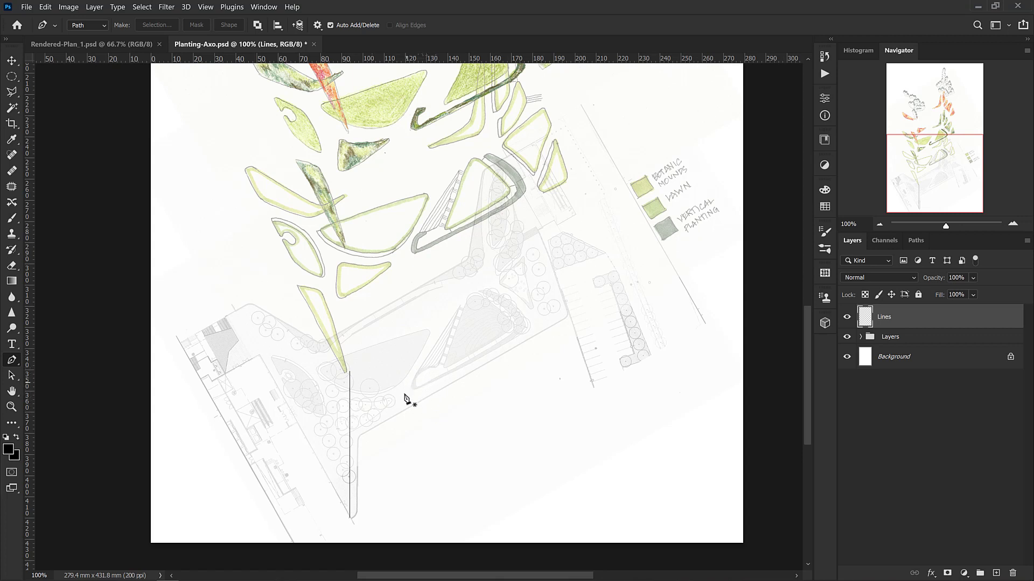
key("o")
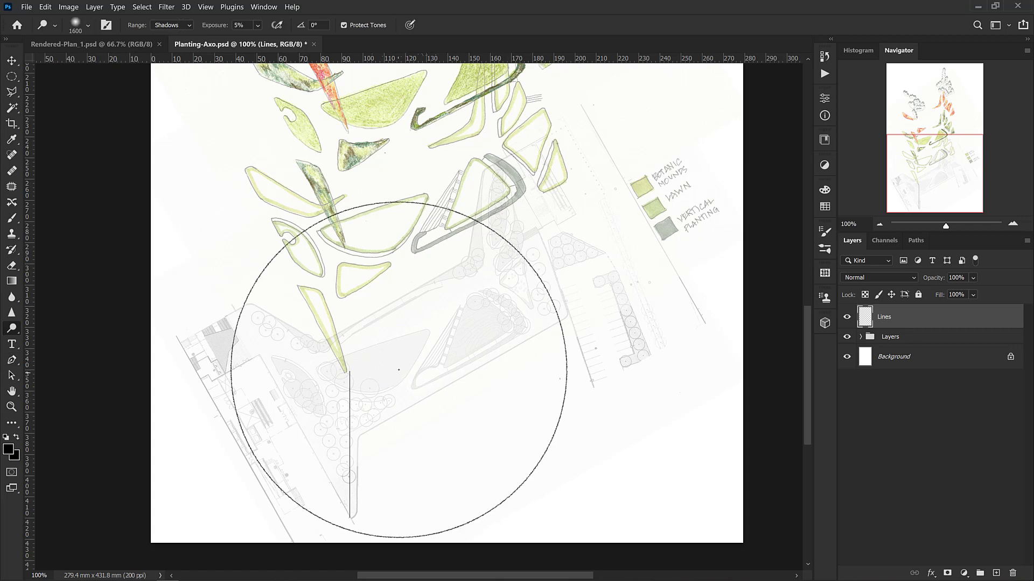
right_click(399, 383)
left_click_drag(542, 393, 543, 394)
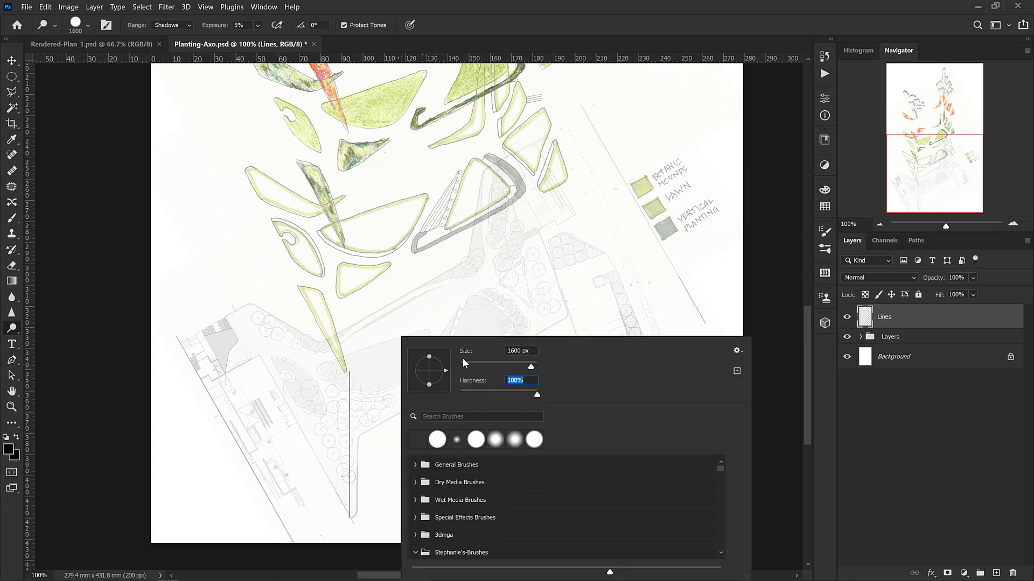
left_click_drag(464, 363, 466, 367)
left_click(350, 381)
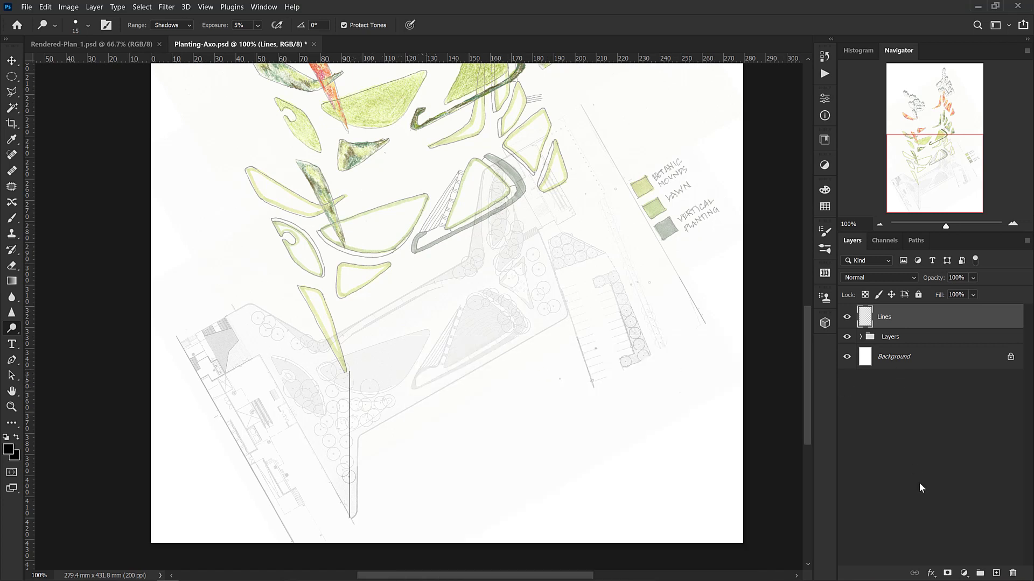
Add a layer mask to the Lines layer
left_click(947, 573)
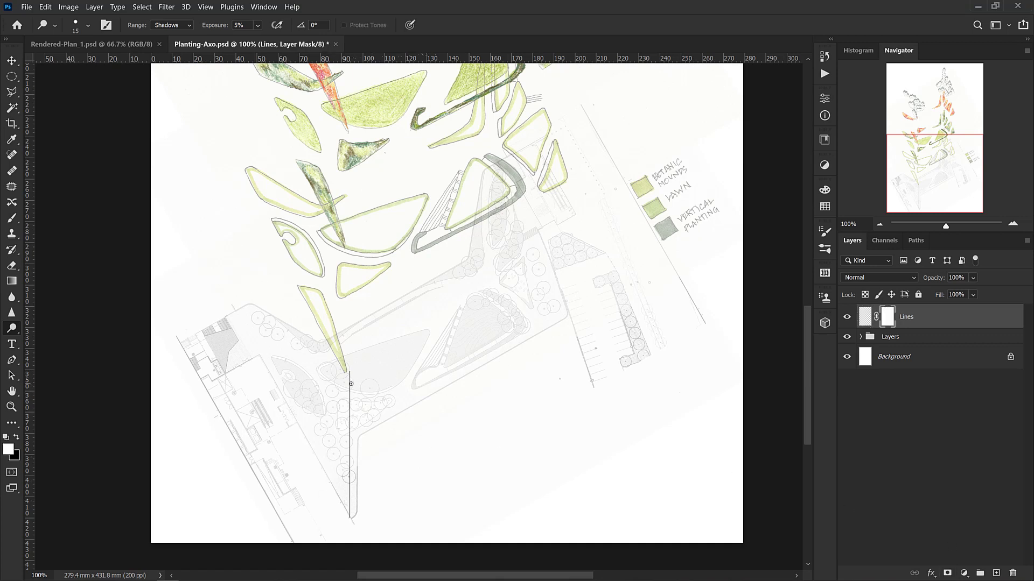
left_click(847, 317)
left_click(848, 318)
Erase evenly spaced gaps along the vertical line on the Lines mask with a 21 px eraser to make it dashed
key("e")
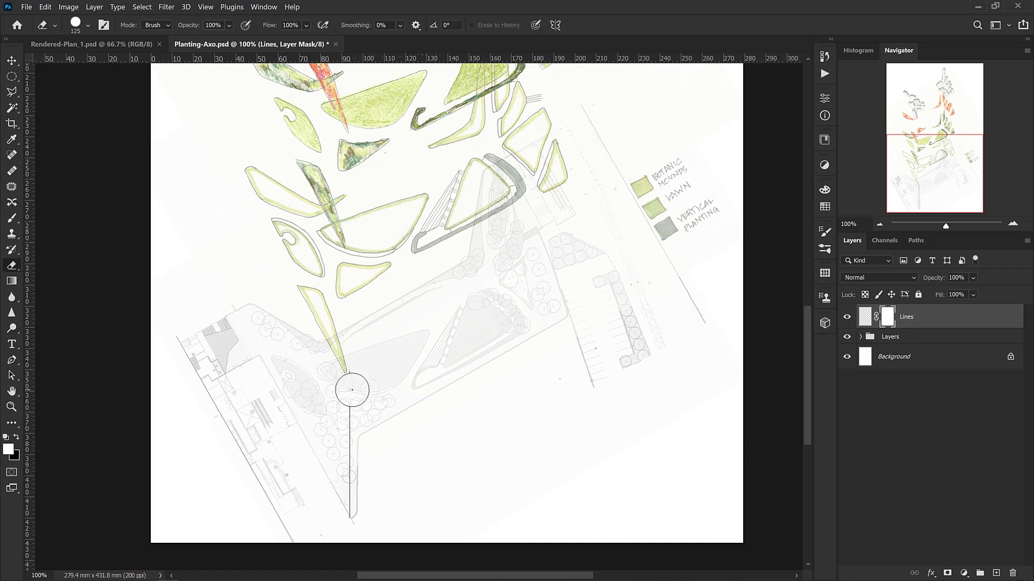
right_click(372, 379)
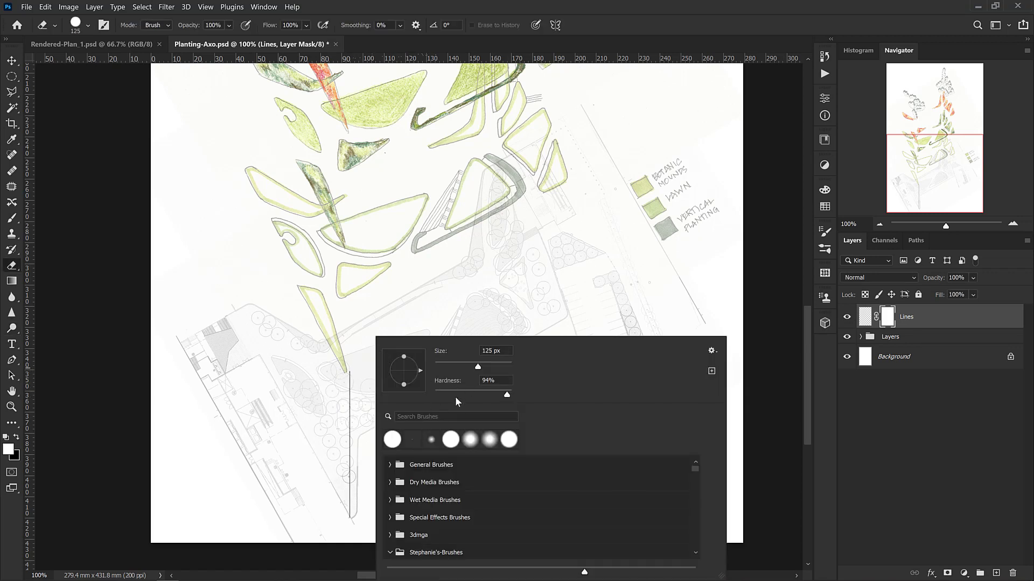
left_click_drag(474, 366, 444, 366)
left_click(350, 379)
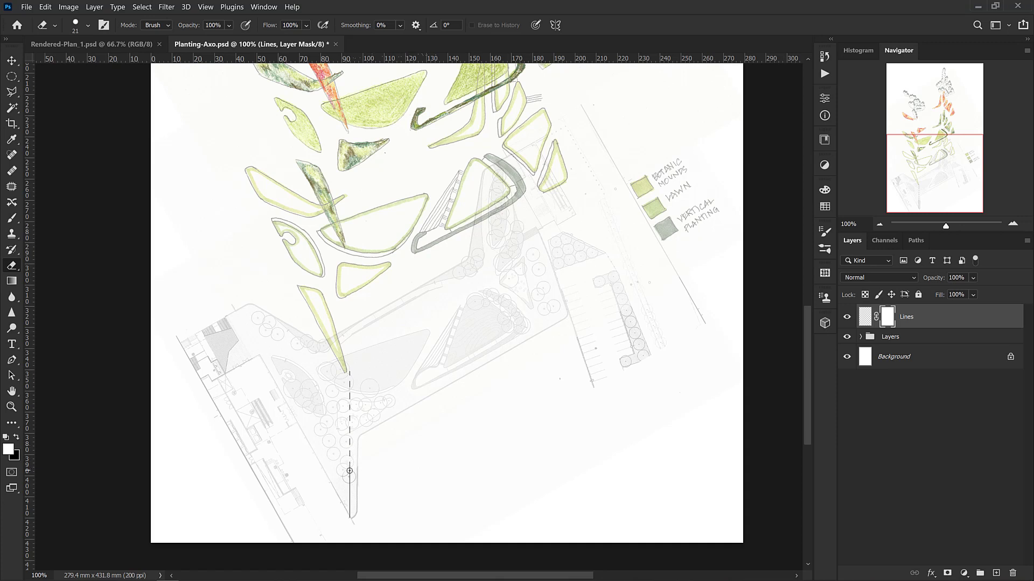
left_click(349, 470)
left_click(11, 60)
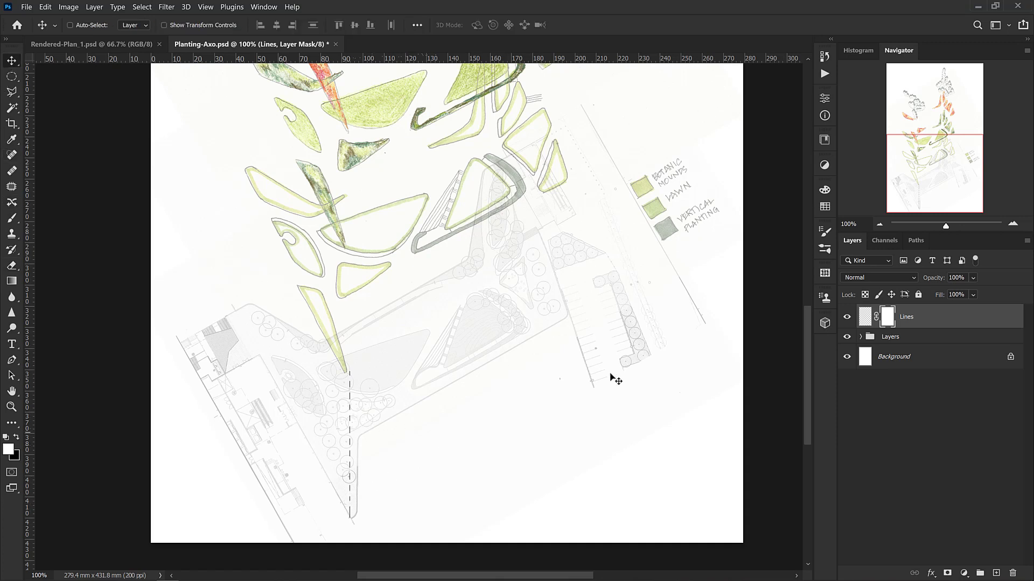
Shift the trees, bloom, green and Planting Areas layers together slightly right so the lowest planting tip meets the dashed line
left_click(861, 337)
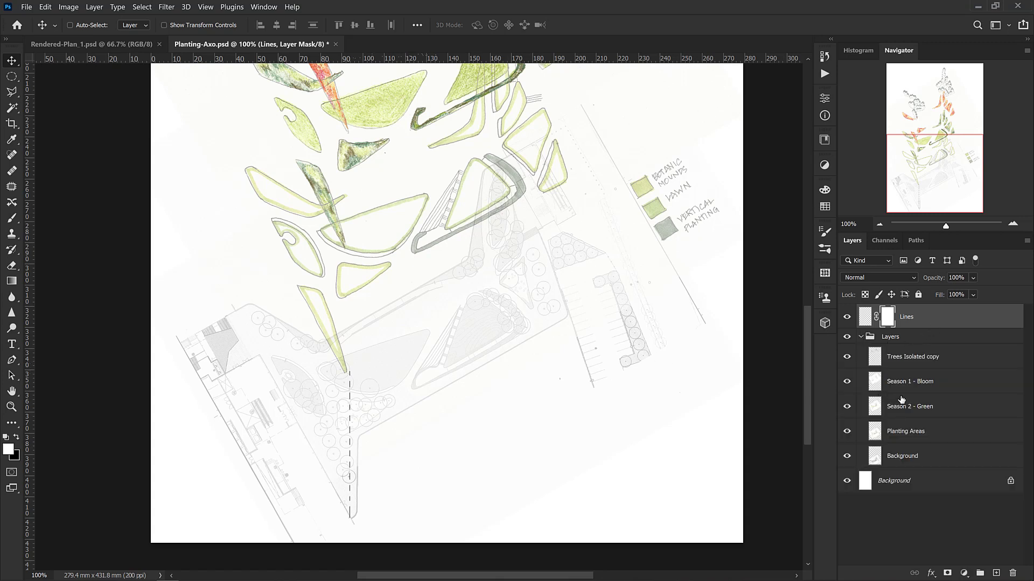
left_click(910, 357)
left_click(915, 432, "shift")
left_click_drag(407, 356, 411, 354)
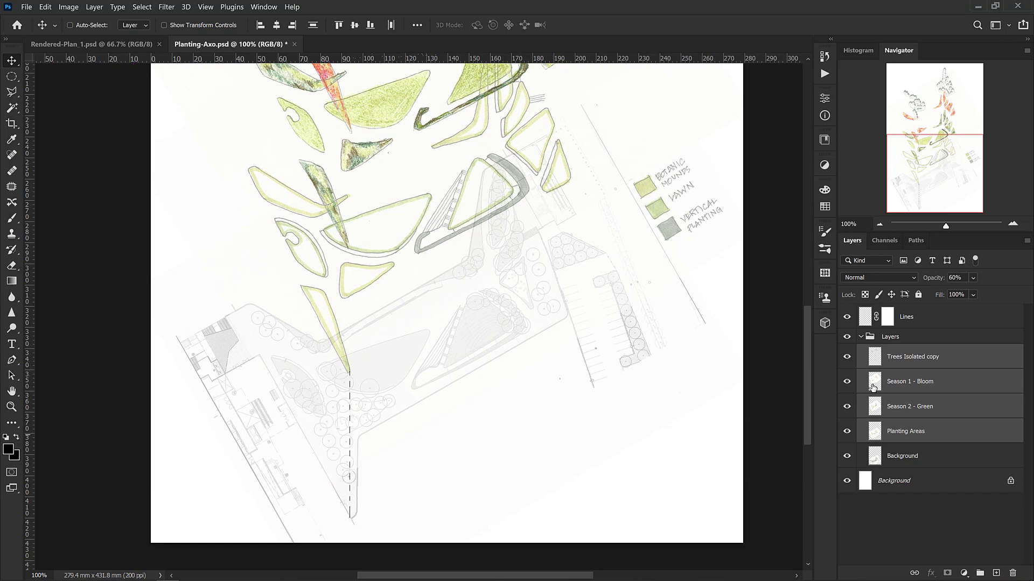
left_click(861, 337)
Delete the layer mask of the Lines layer and undo the deletion
left_click(906, 323)
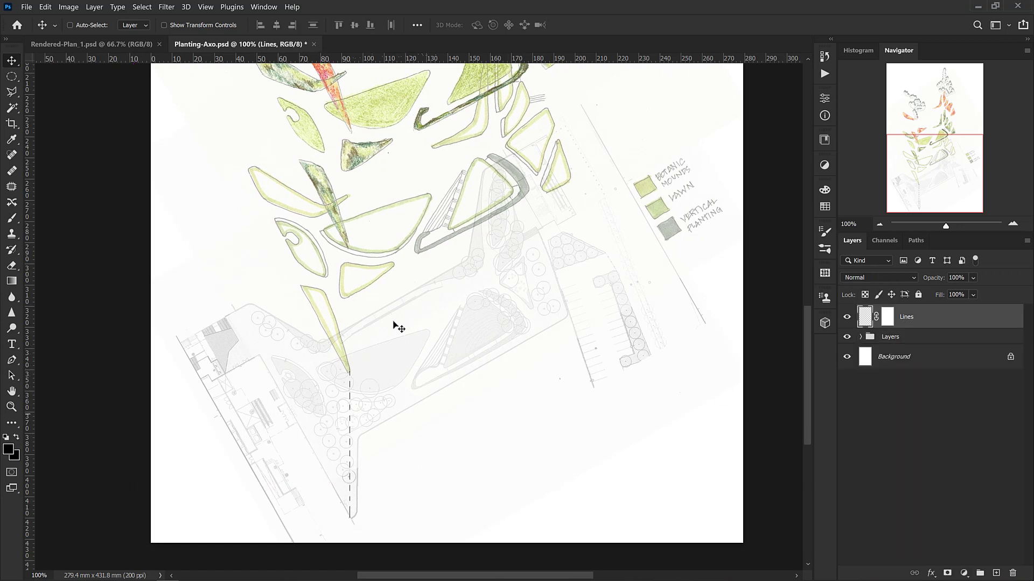
left_click(888, 322)
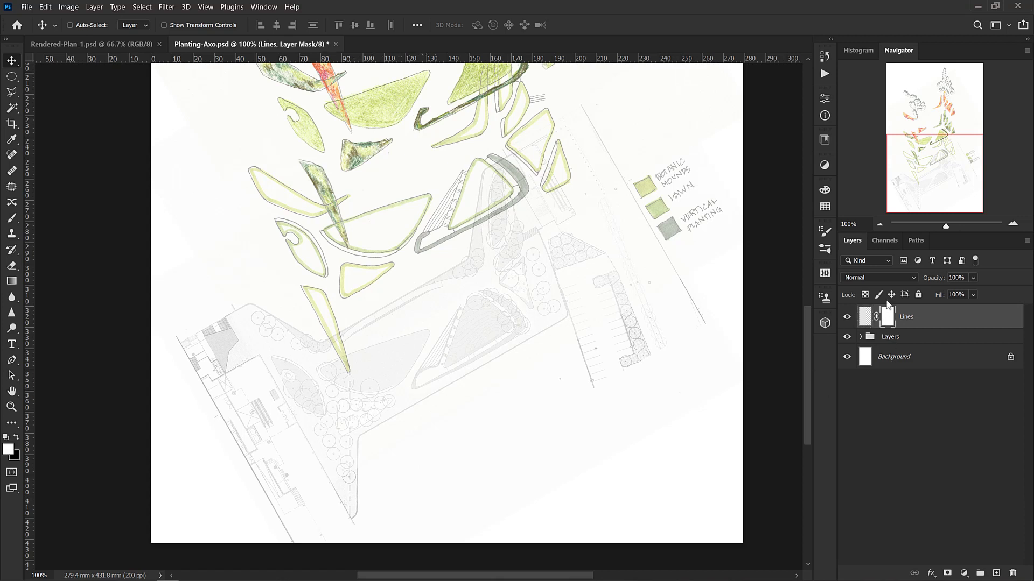
right_click(890, 316)
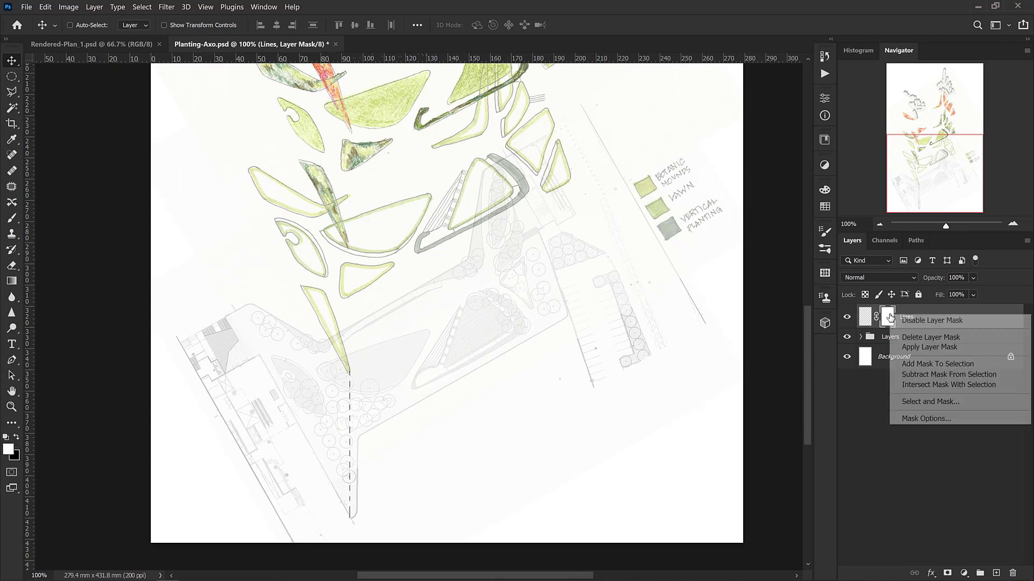
left_click(912, 338)
key("ctrl+z")
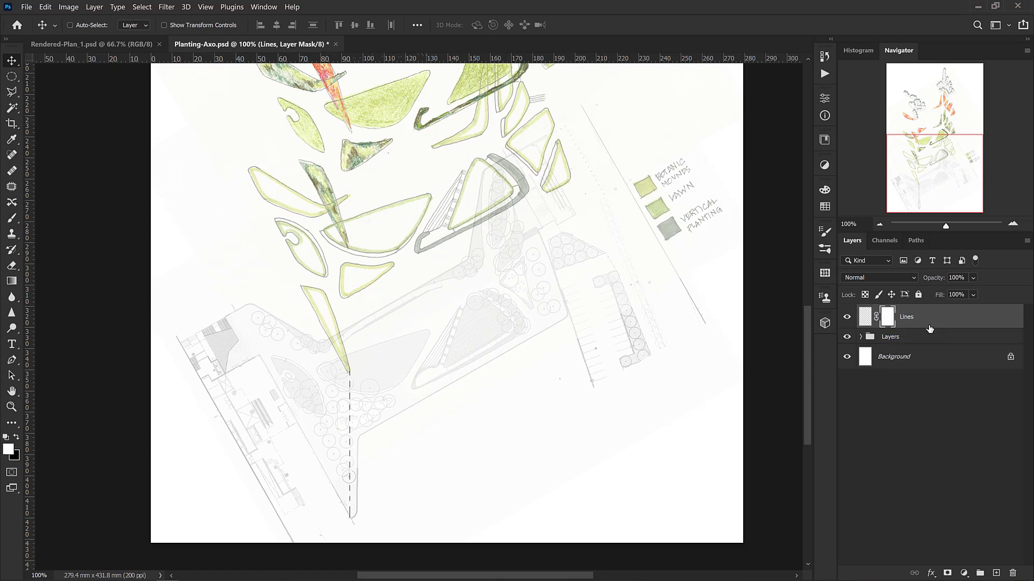
Duplicate the dashed line about 104 mm right and 90 mm up, beneath the rightmost shape of the planting areas tier
left_click(920, 319)
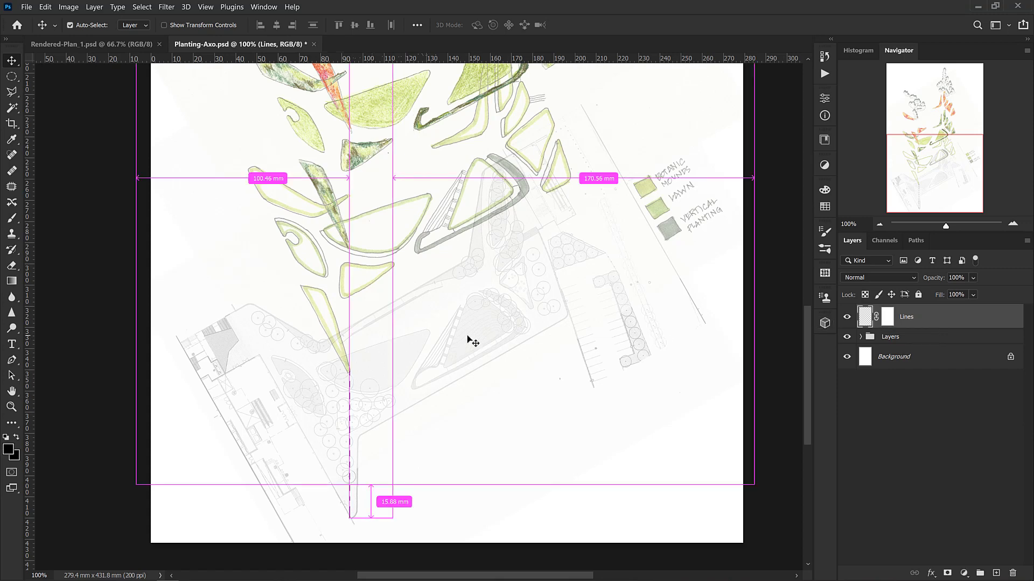
key("ctrl+minus")
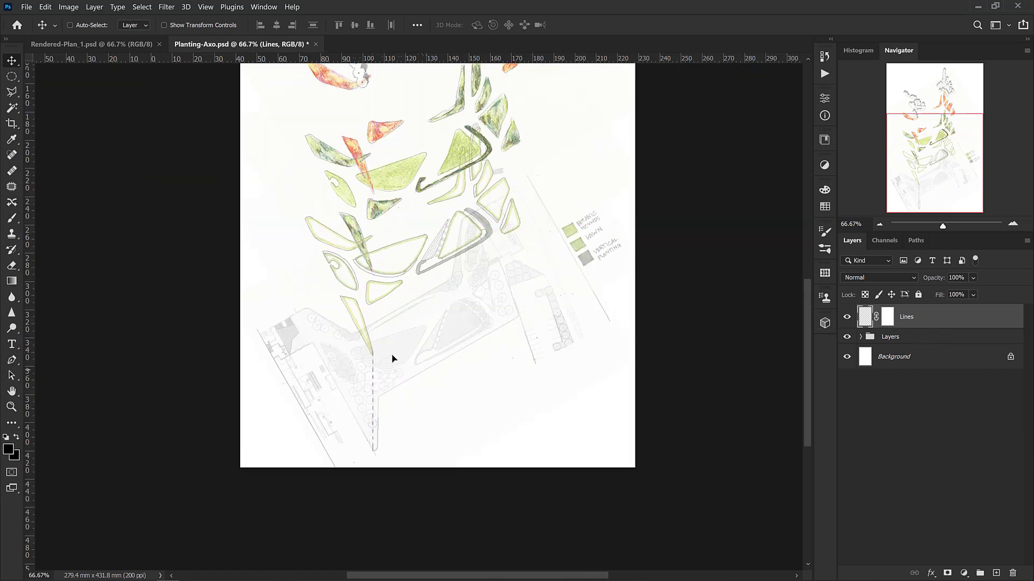
left_click_drag(392, 357, 522, 246)
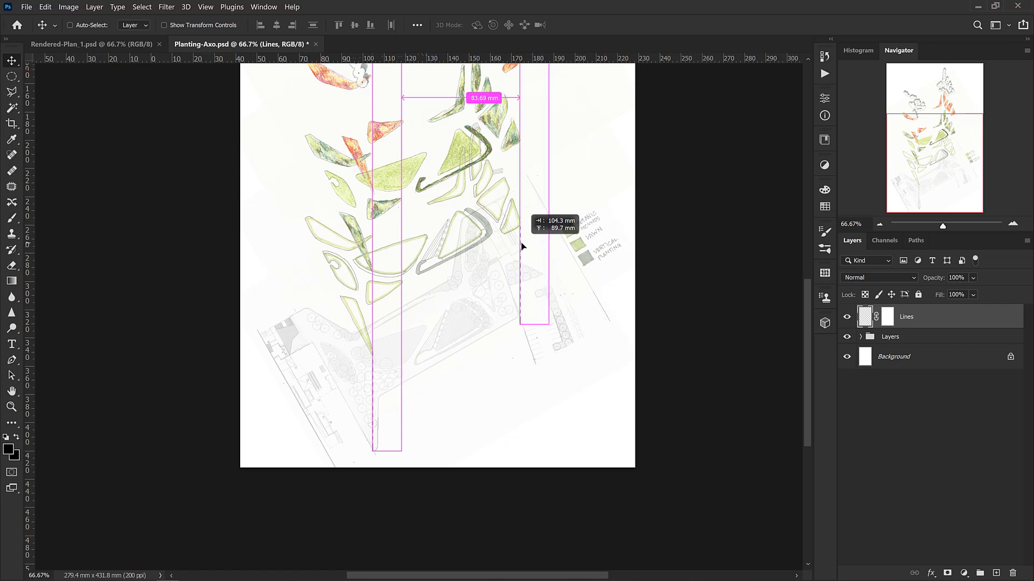
left_click_drag(522, 246, 523, 245)
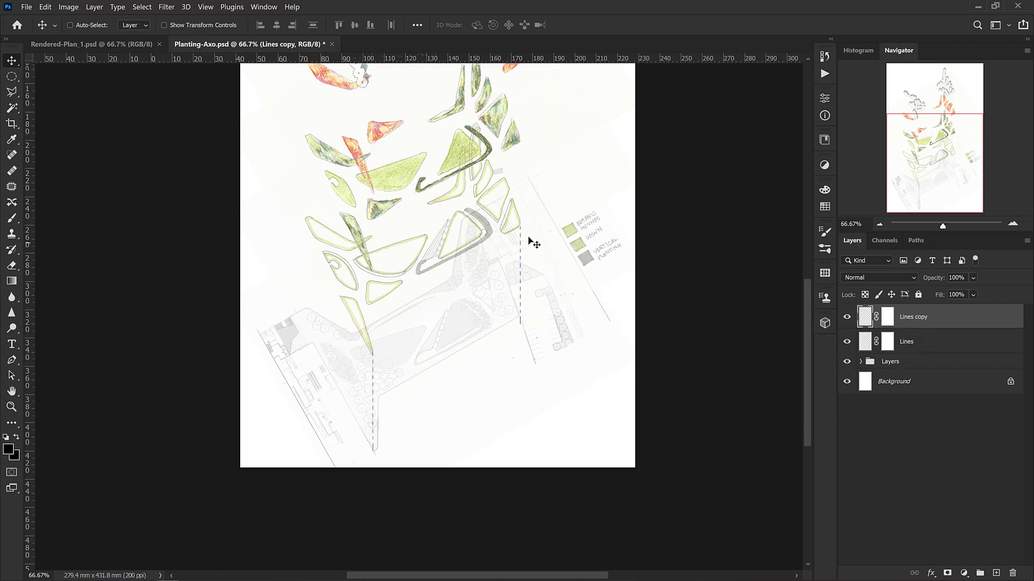
Raise the right dashed line slightly and duplicate it about 152 mm left, beneath the planting areas tier's left corner
left_click(536, 237)
left_click_drag(523, 249, 306, 246)
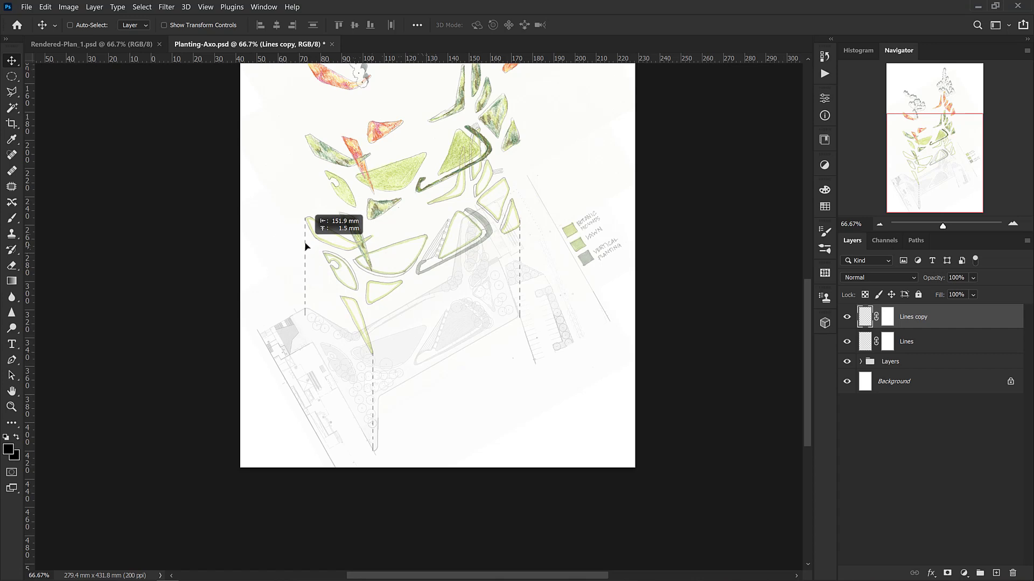
left_click_drag(307, 246, 307, 246)
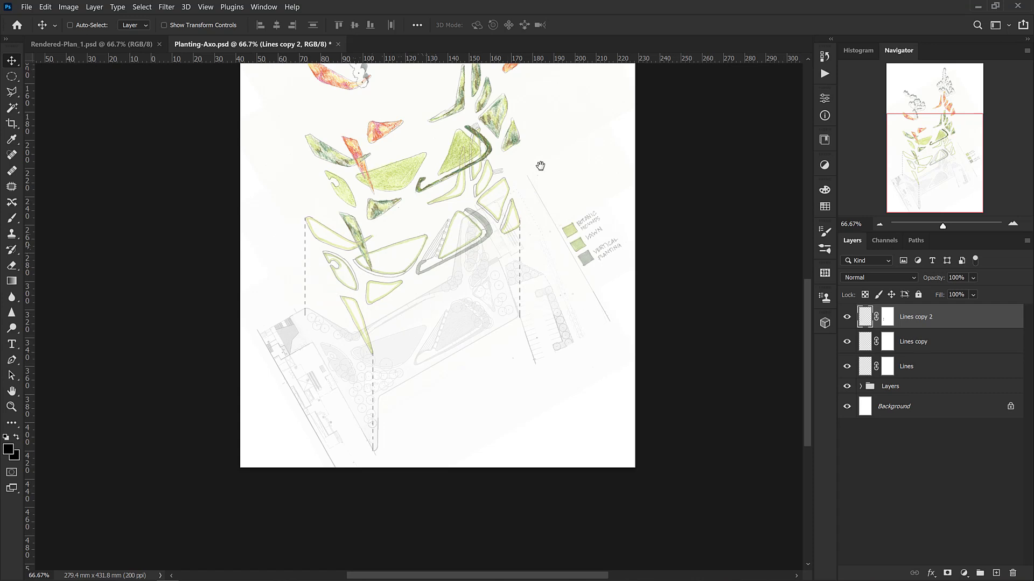
Merge the three dashed line layers into one and duplicate the merged lines straight up from the planting areas tier to the green tier
left_click_drag(540, 166, 528, 215)
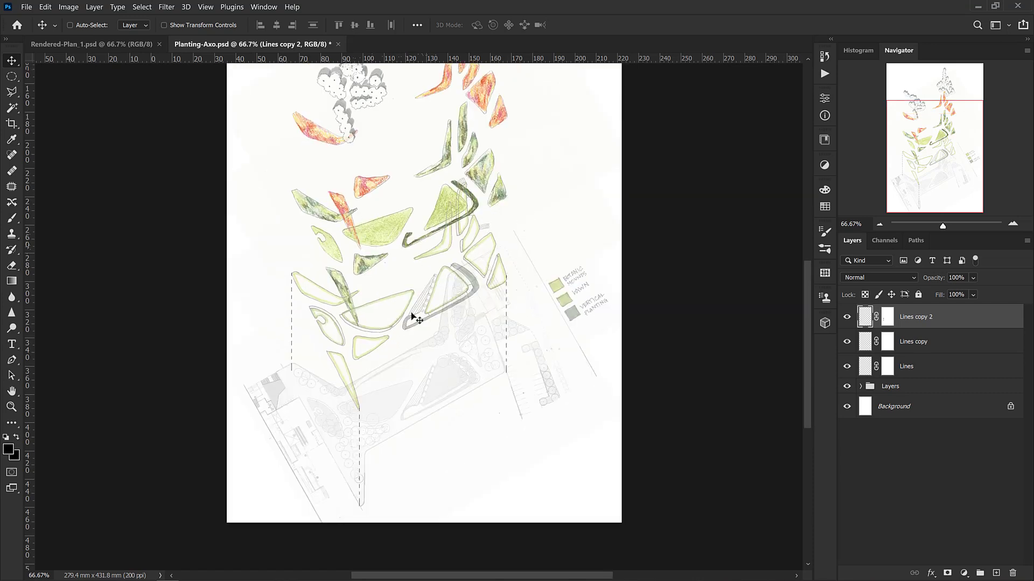
left_click(919, 365, "shift")
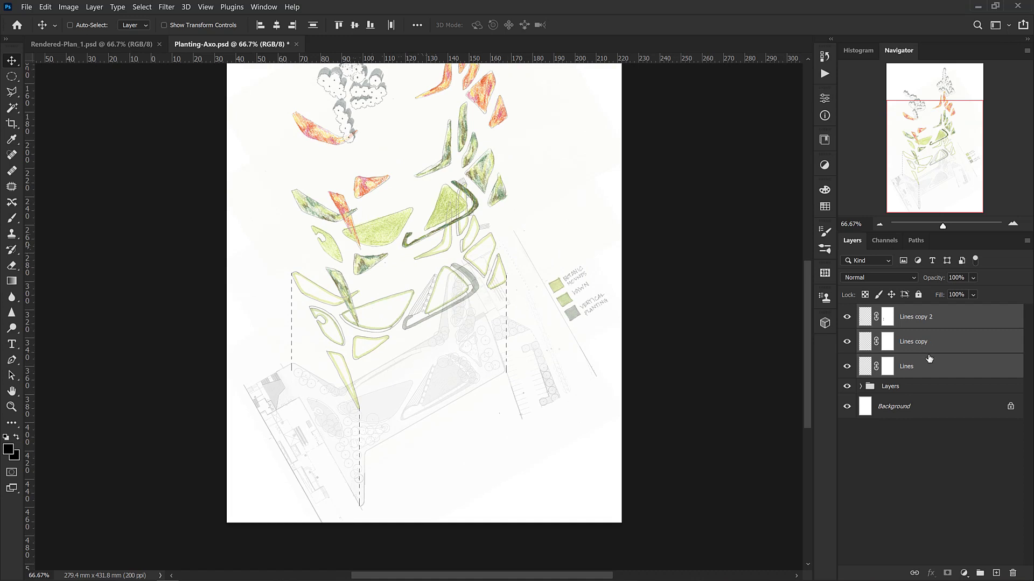
key("ctrl+e")
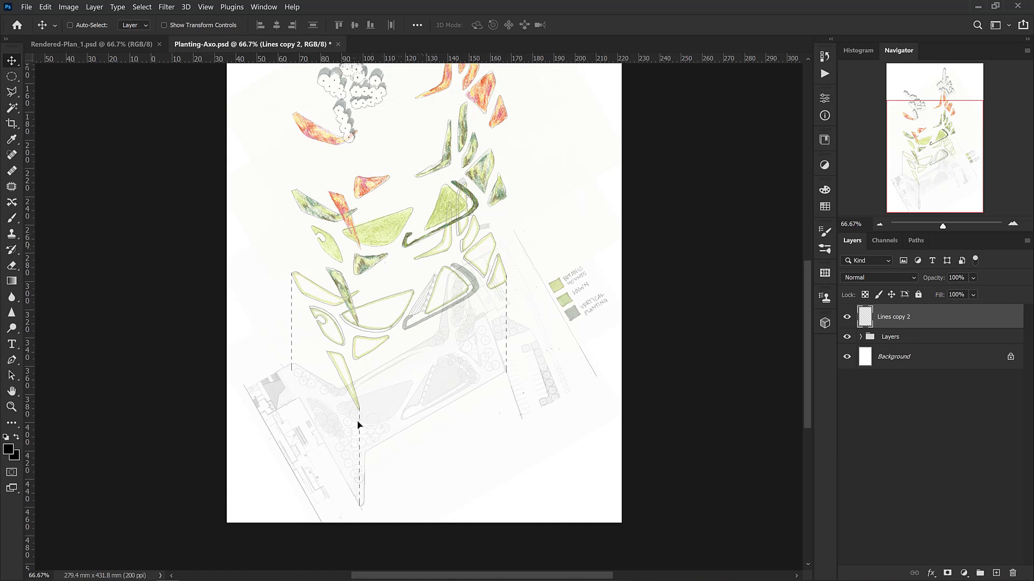
left_click_drag(359, 425, 364, 344)
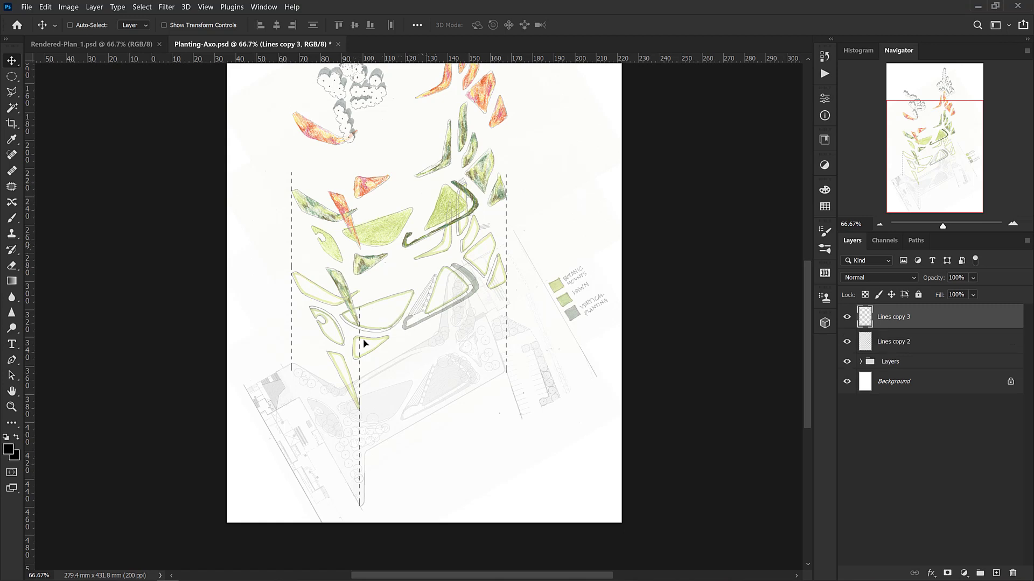
Move the Trees Isolated copy, Season 1 - Bloom and Season 2 - Green layers up about 13 mm to meet the upper dashed lines
left_click(860, 362)
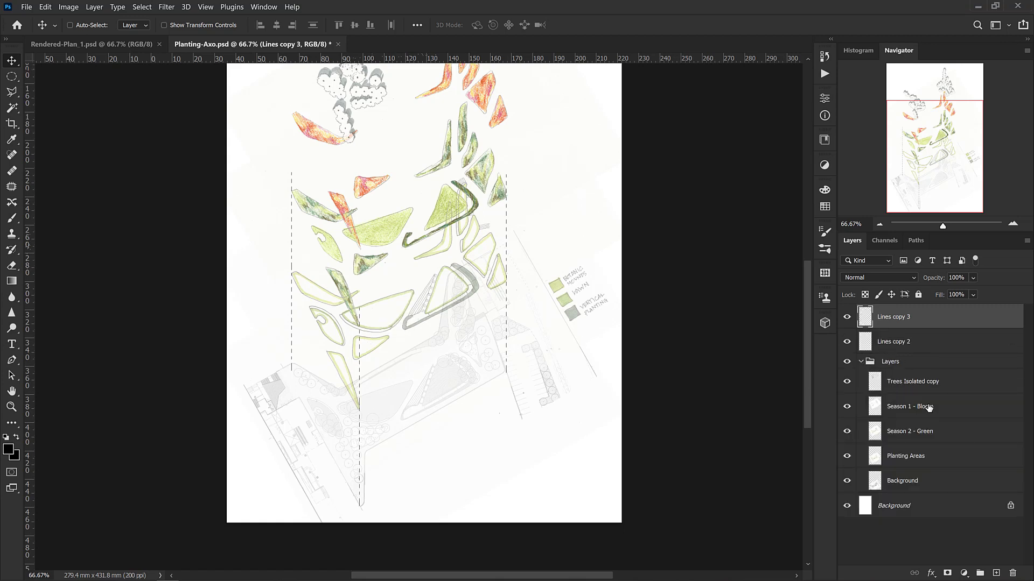
left_click(906, 384)
left_click(915, 433, "shift")
left_click_drag(398, 306, 392, 288)
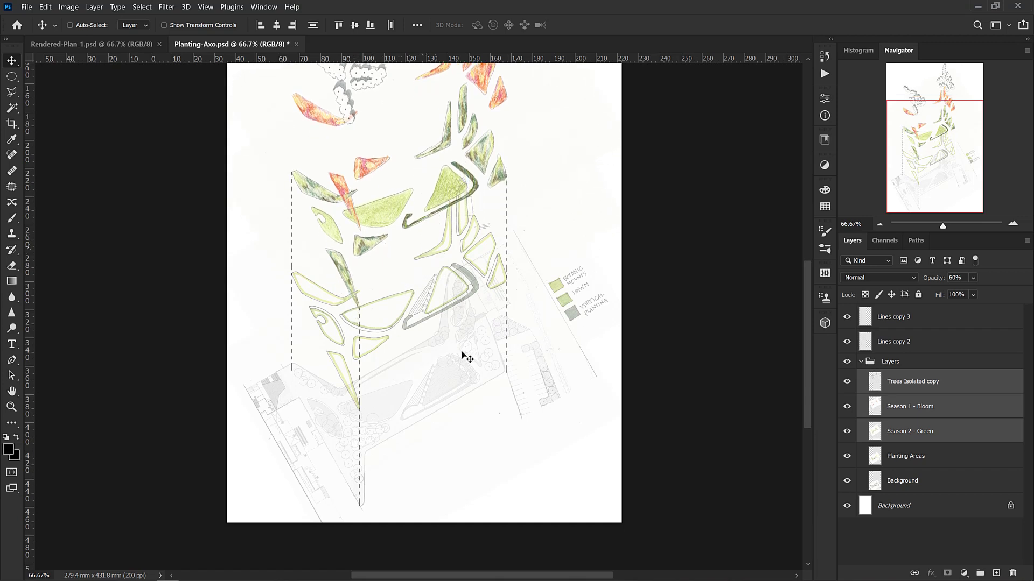
Add a new layer above Lines copy 3 and place the text "Tree Canopy Layer" beside the tree tier
key("ctrl+minus")
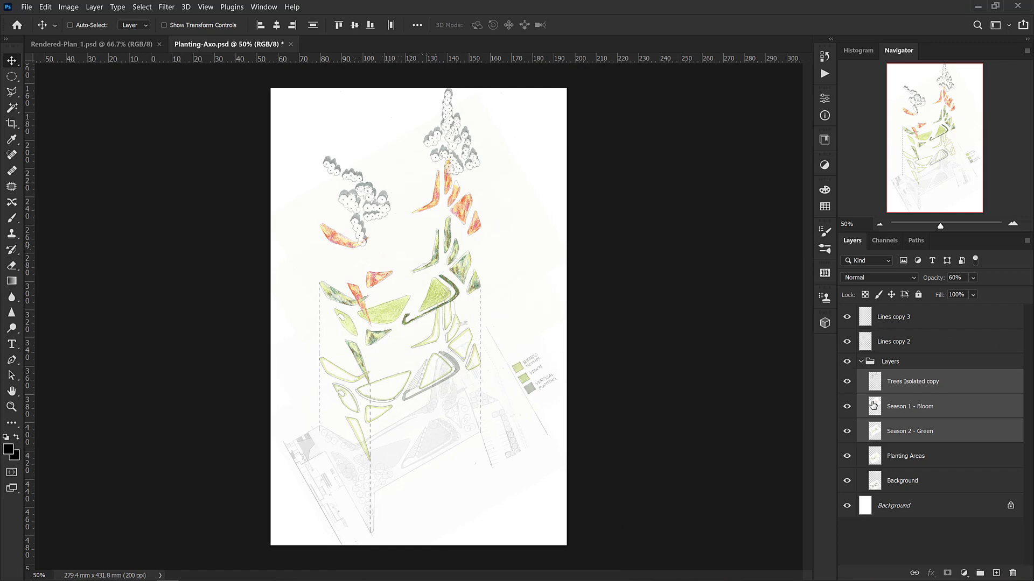
left_click(890, 324)
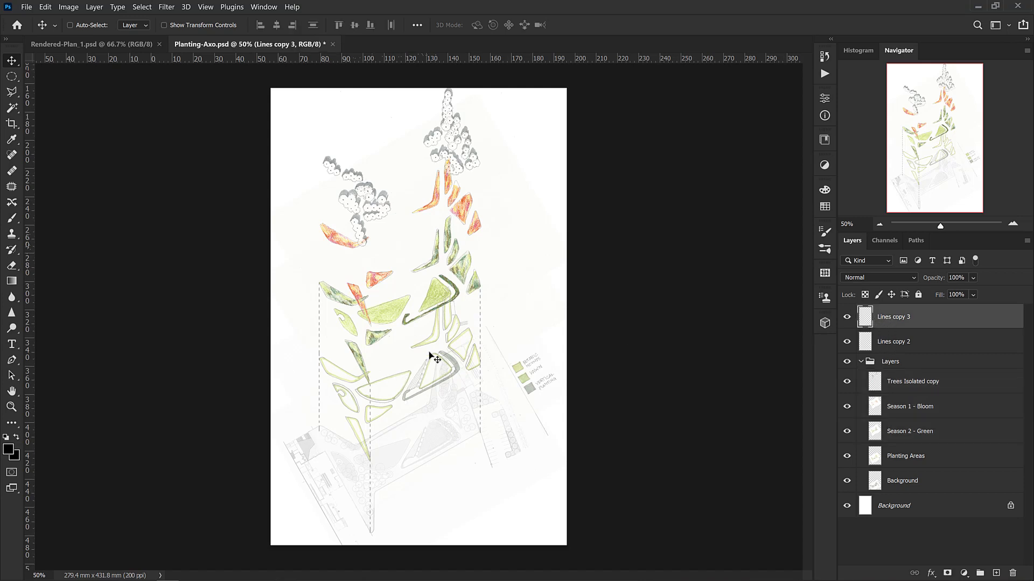
left_click(997, 573)
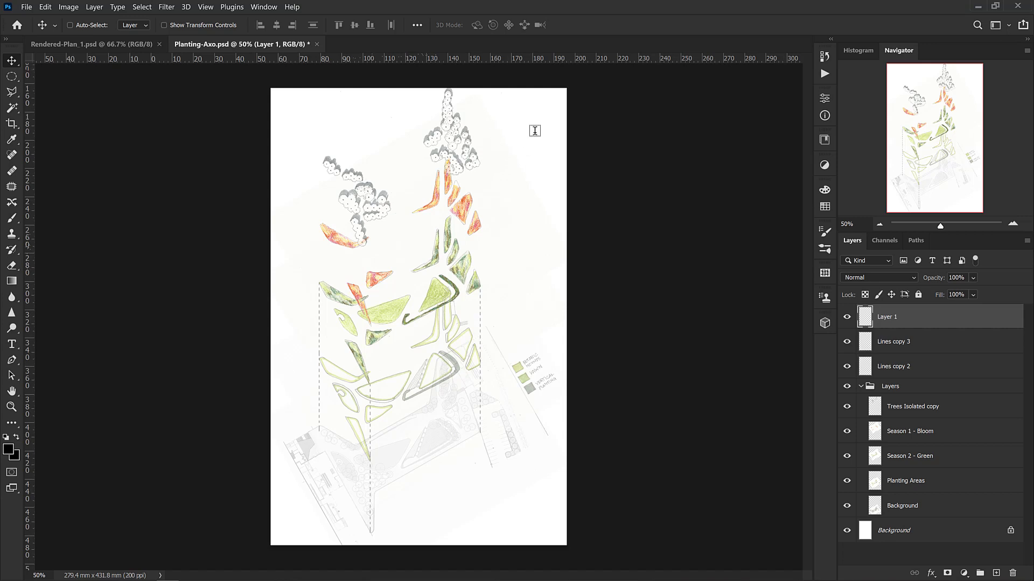
key("t")
left_click(491, 126)
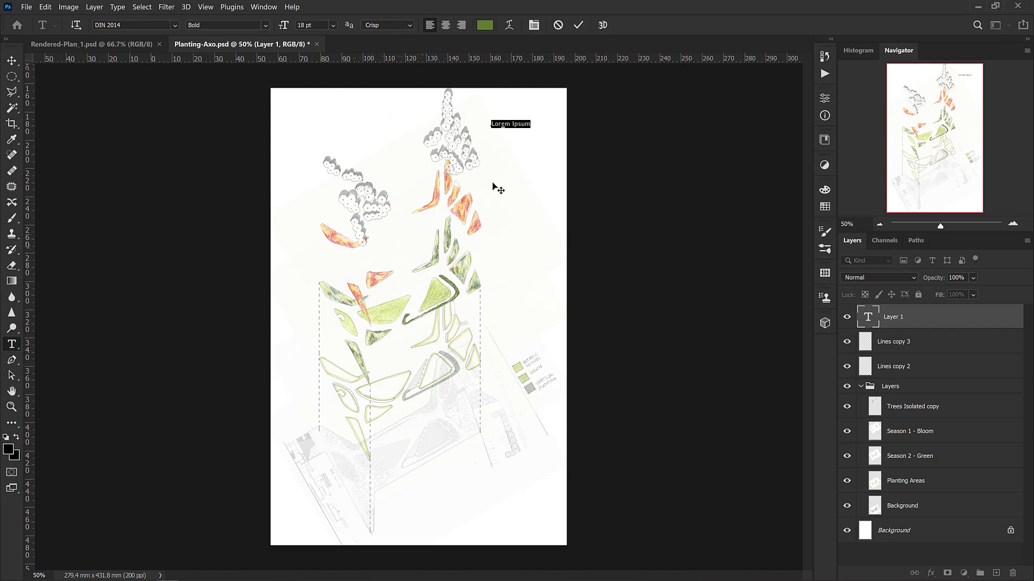
type("Tree Canopy Layer")
Set the colour of the "Tree Canopy Layer" heading to black (000000)
left_click_drag(519, 123, 491, 124)
left_click(485, 25)
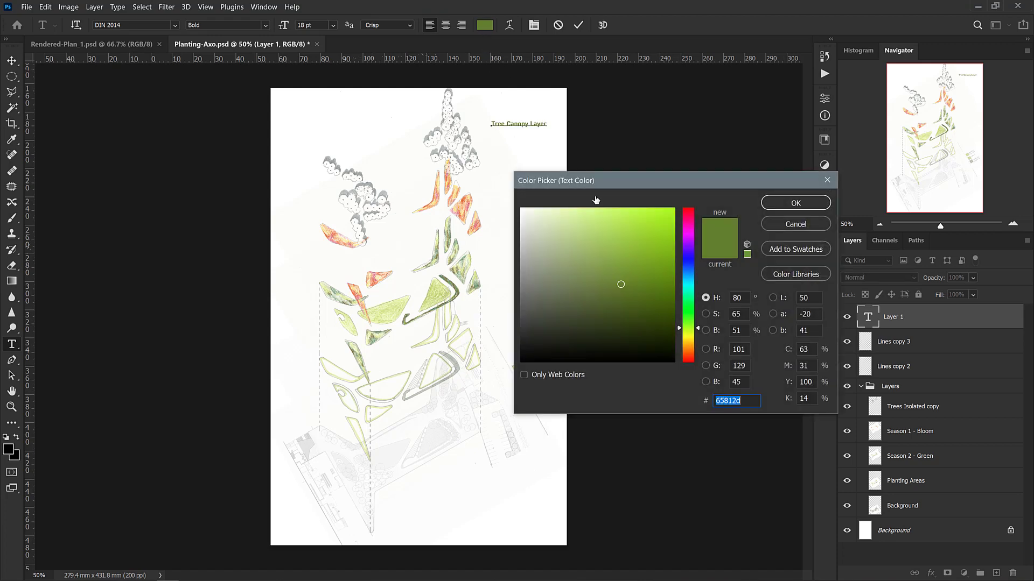
type("000000")
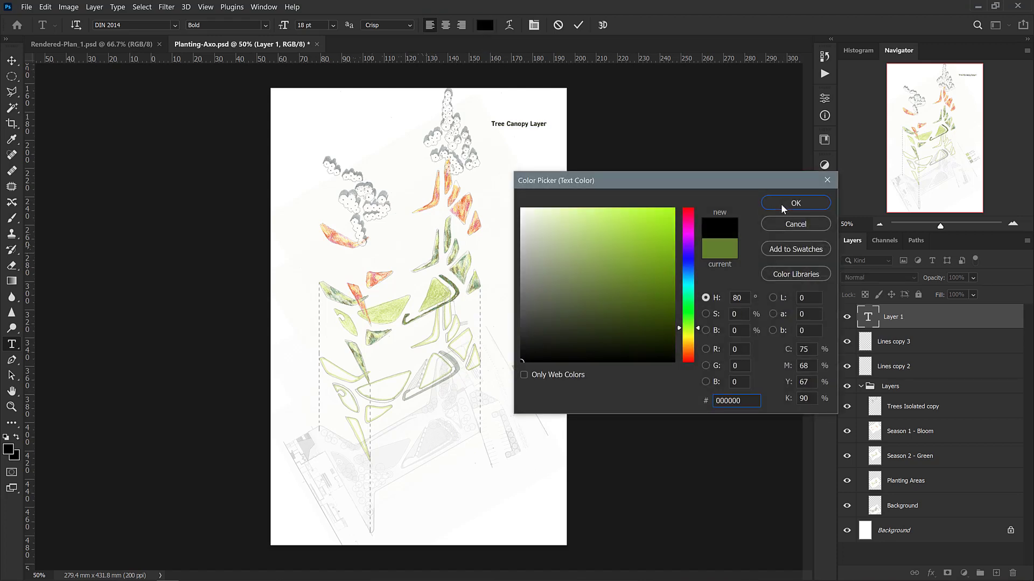
left_click(784, 204)
left_click(12, 62)
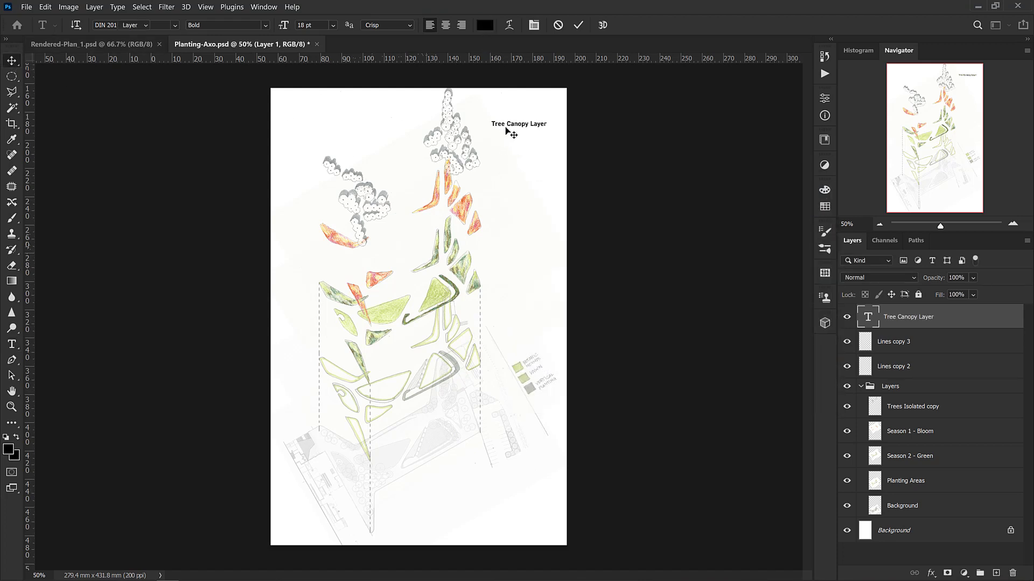
Duplicate the heading just beneath itself and replace the copy's text with "Betula" and "Populus tremuloides" on two separate lines
left_click_drag(517, 130, 517, 139, "alt")
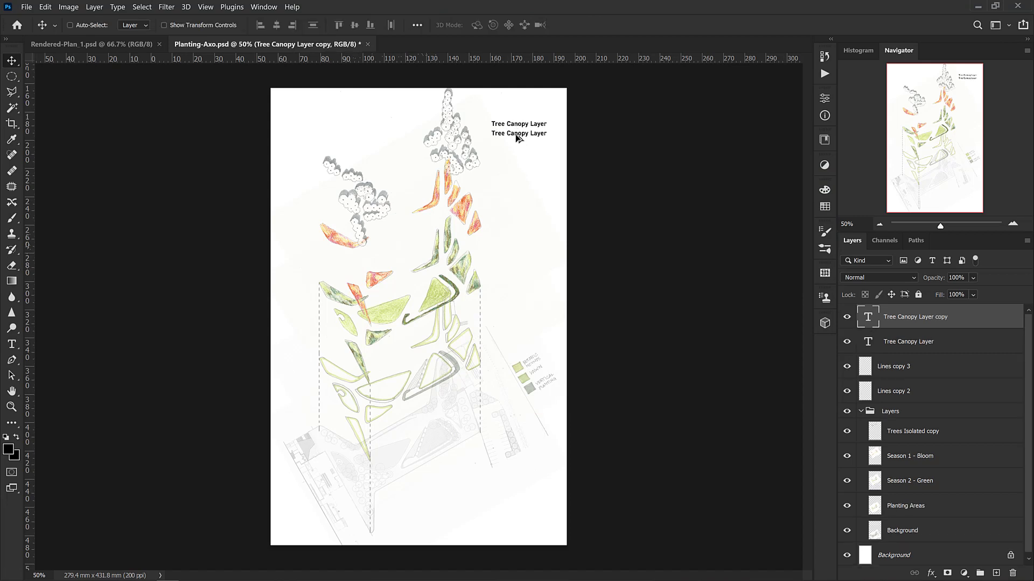
key("t")
double_click(517, 133)
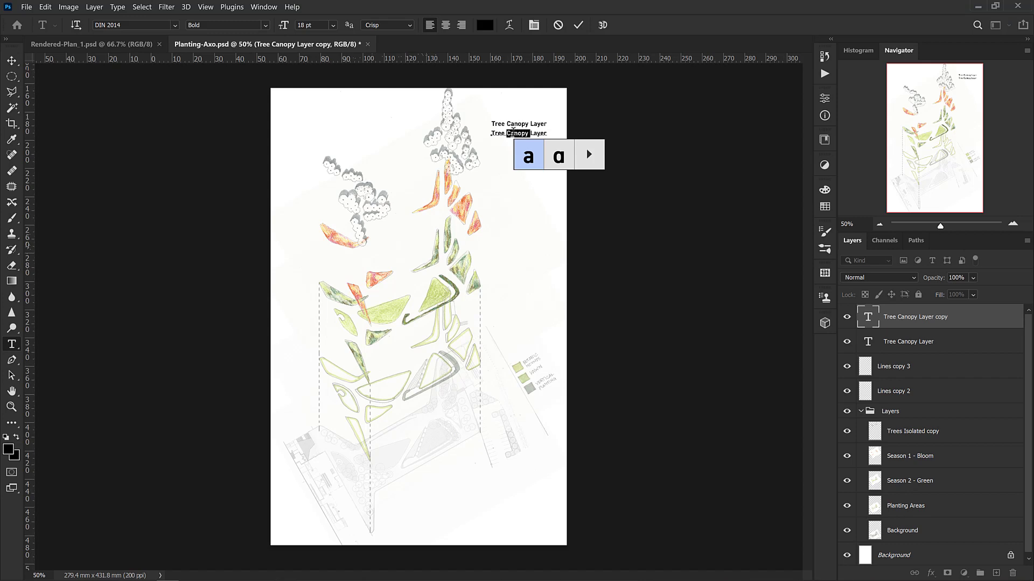
left_click_drag(493, 133, 571, 136)
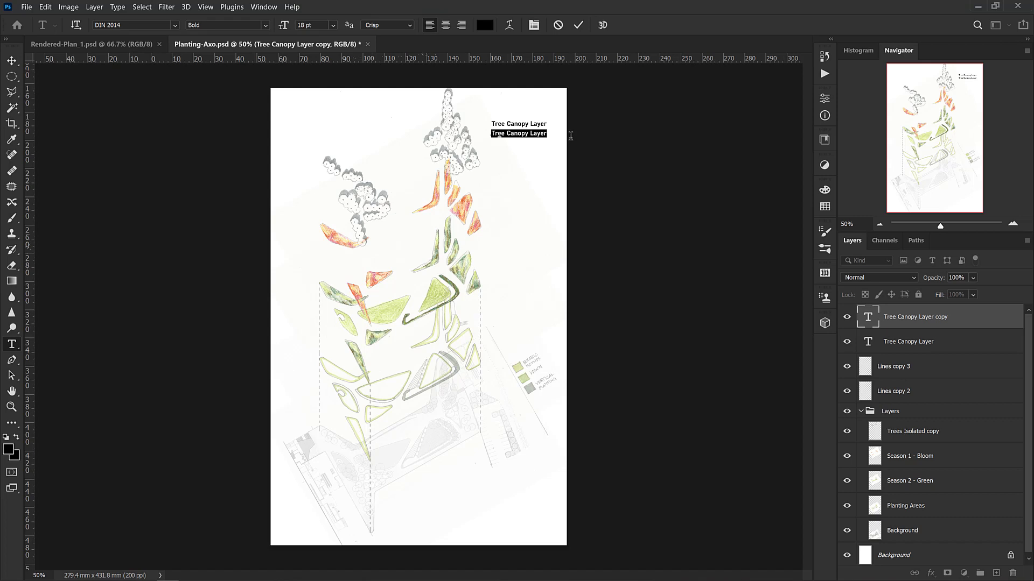
type("Betula")
type(", Populus tremuloides")
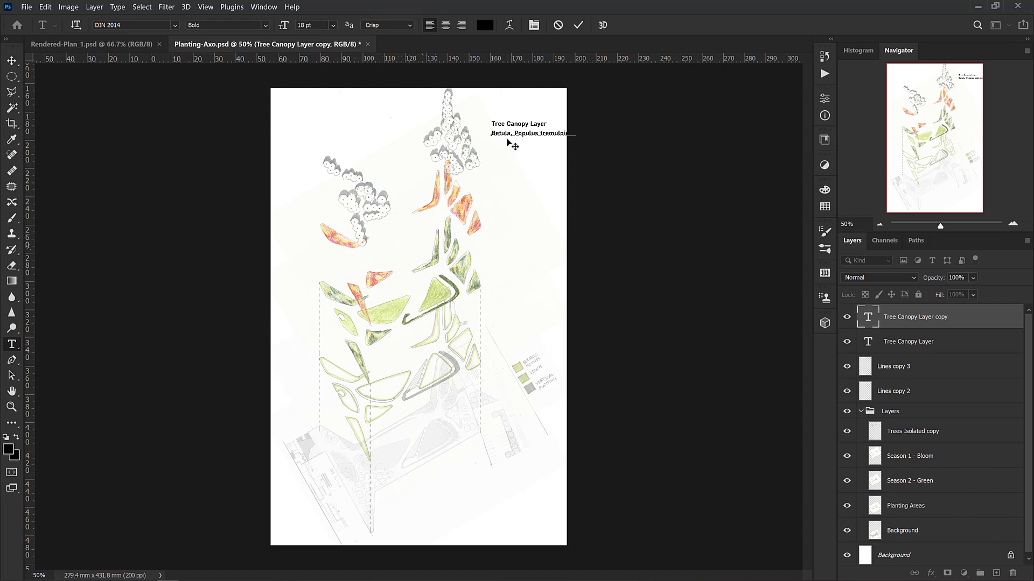
left_click(516, 133)
key("Return")
left_click(513, 133)
key("BackSpace")
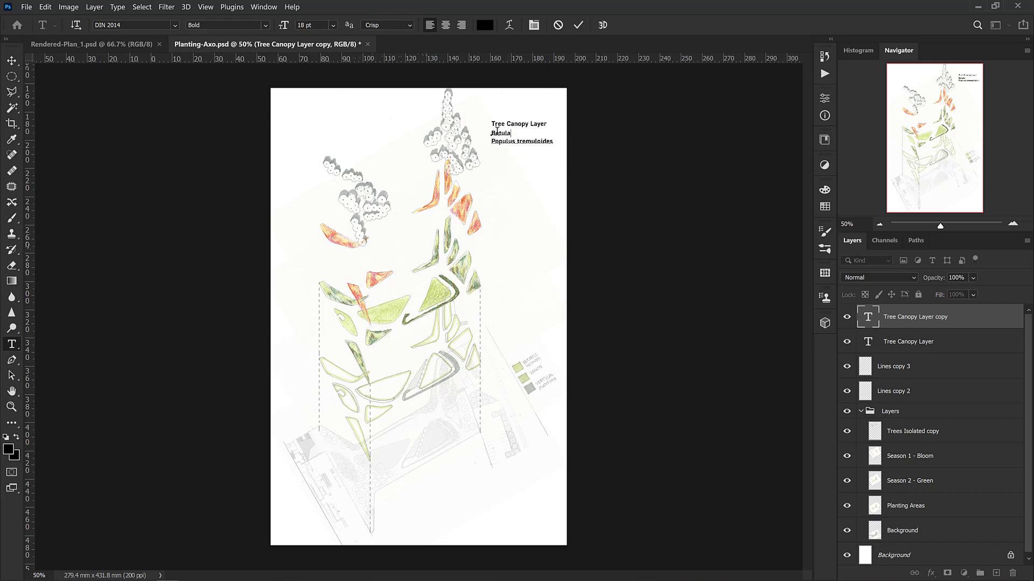
Set the font style of the Betula and Populus tremuloides text to Light
left_click_drag(492, 131, 561, 142)
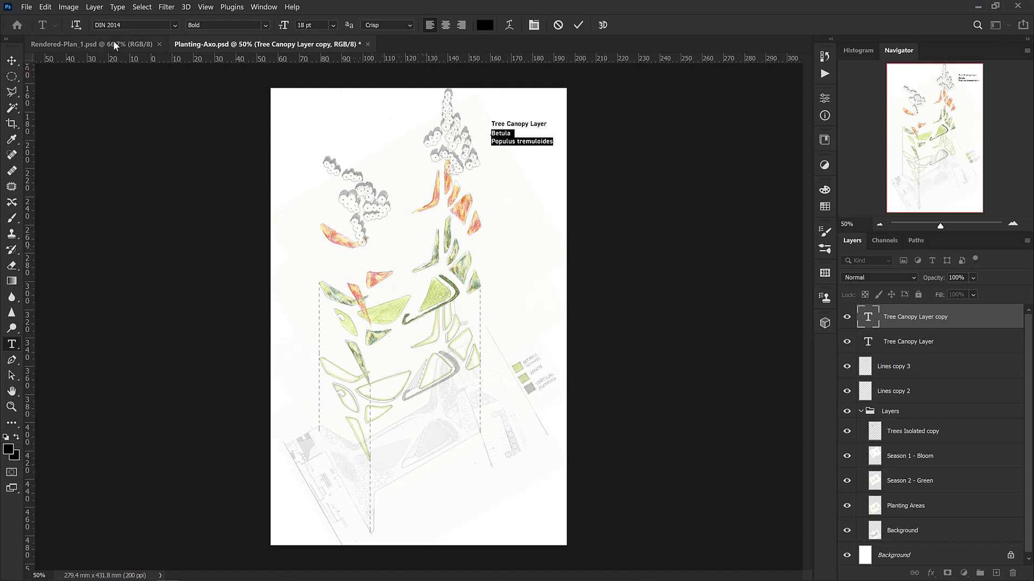
left_click(266, 26)
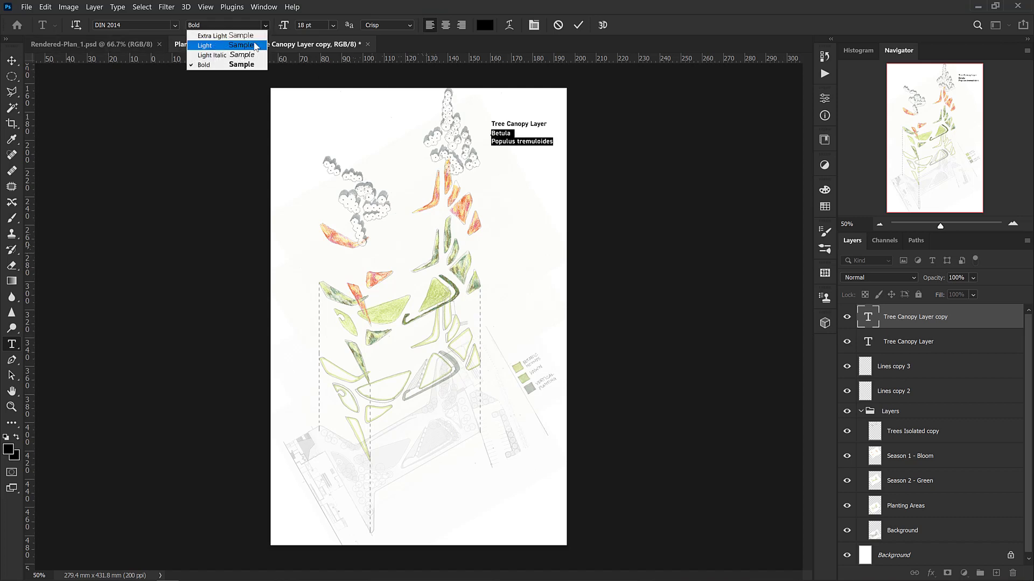
left_click(208, 35)
left_click(498, 133)
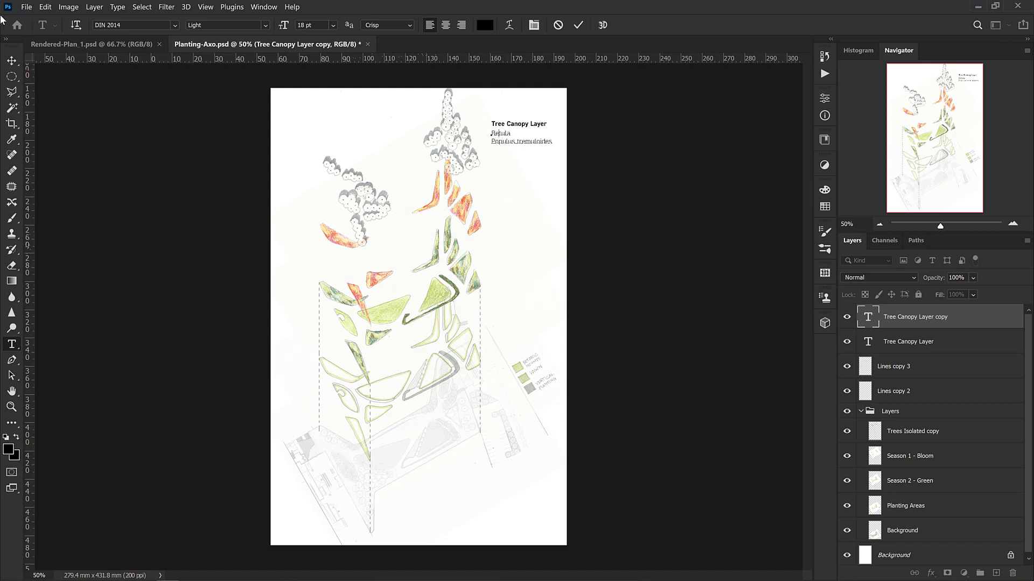
left_click(12, 62)
Duplicate the Tree Canopy Layer heading and its species list together about 56 mm down, beside the bloom tier
left_click(933, 345, "shift")
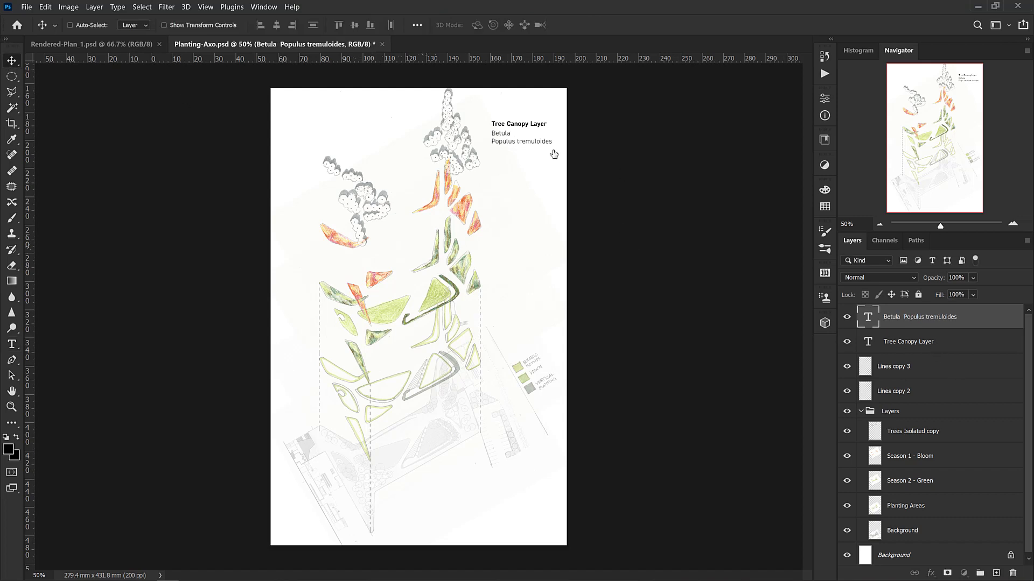
left_click_drag(501, 129, 501, 188)
key("ctrl+z")
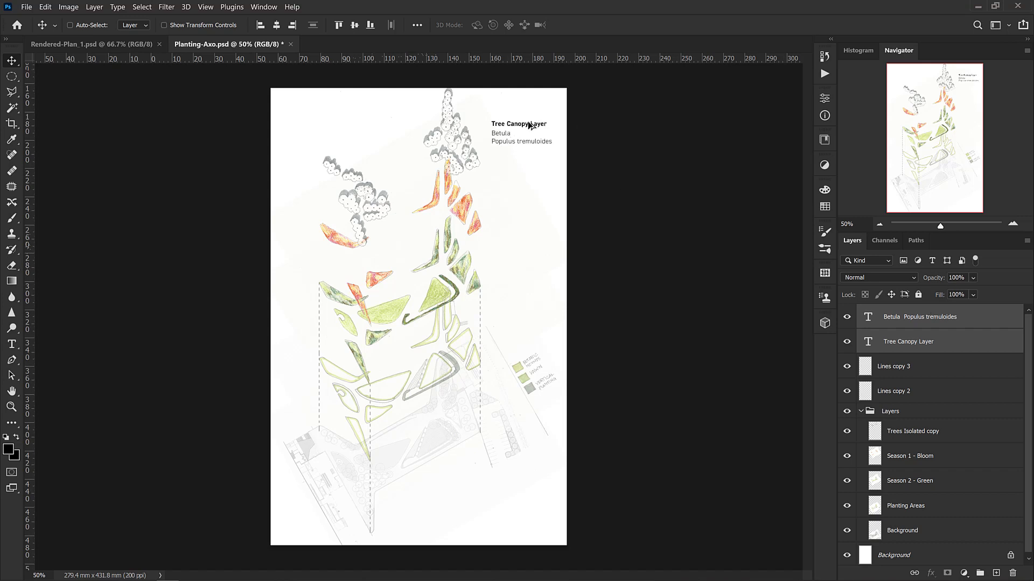
left_click_drag(527, 129, 529, 186)
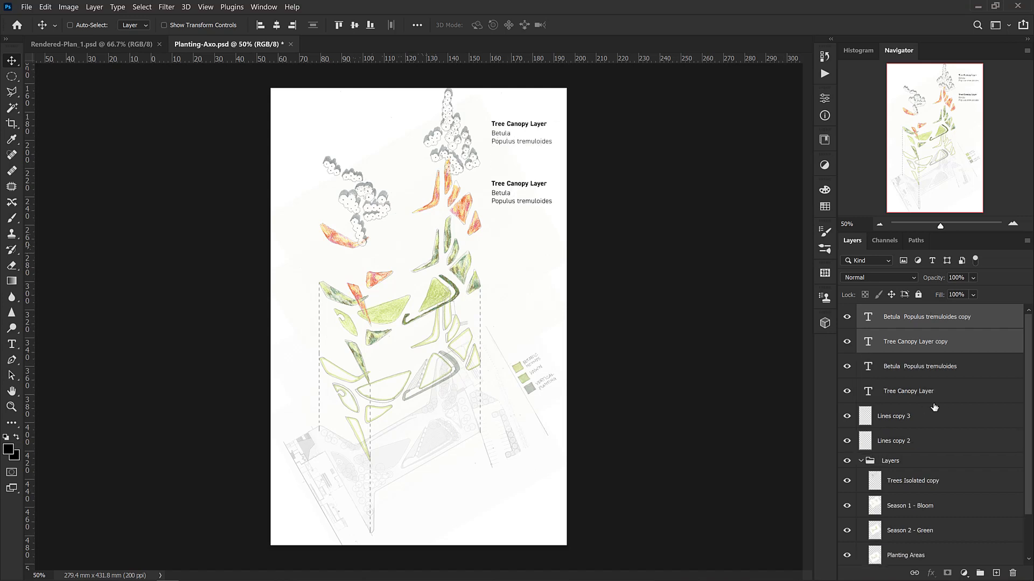
Change the duplicated heading beside the bloom tier to "Seasonal Bloom"
left_click(499, 186, "ctrl")
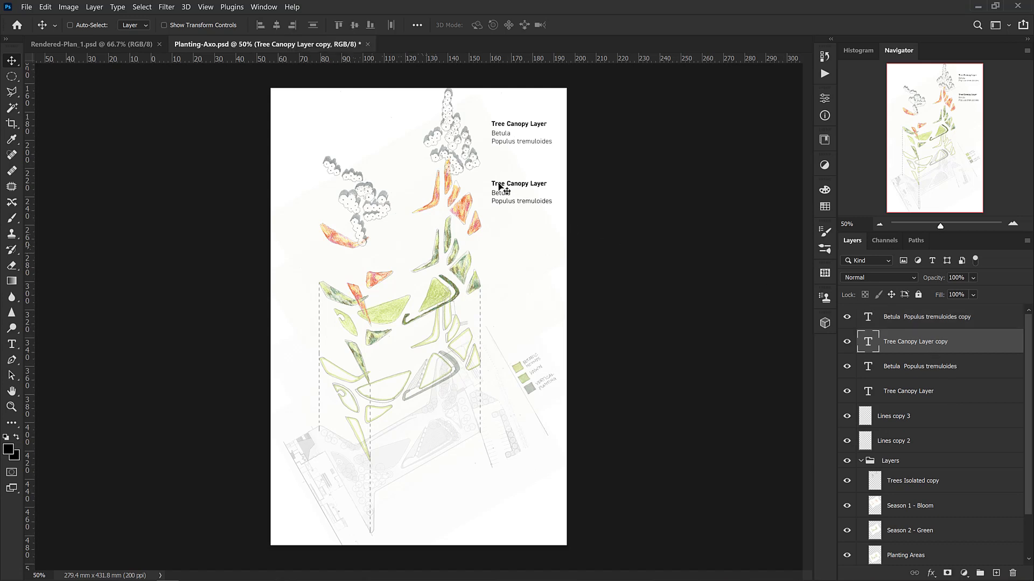
key("t")
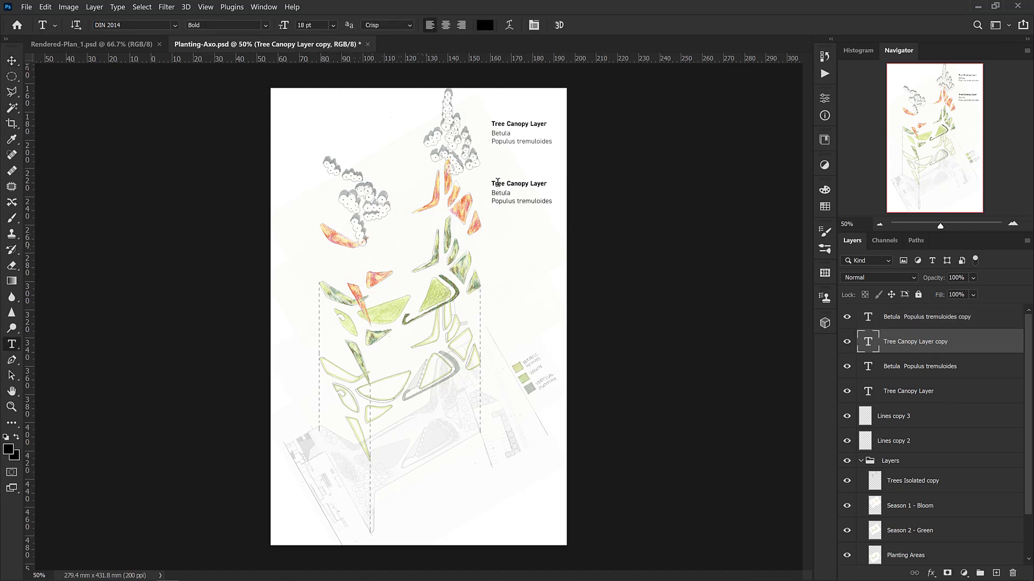
double_click(498, 183)
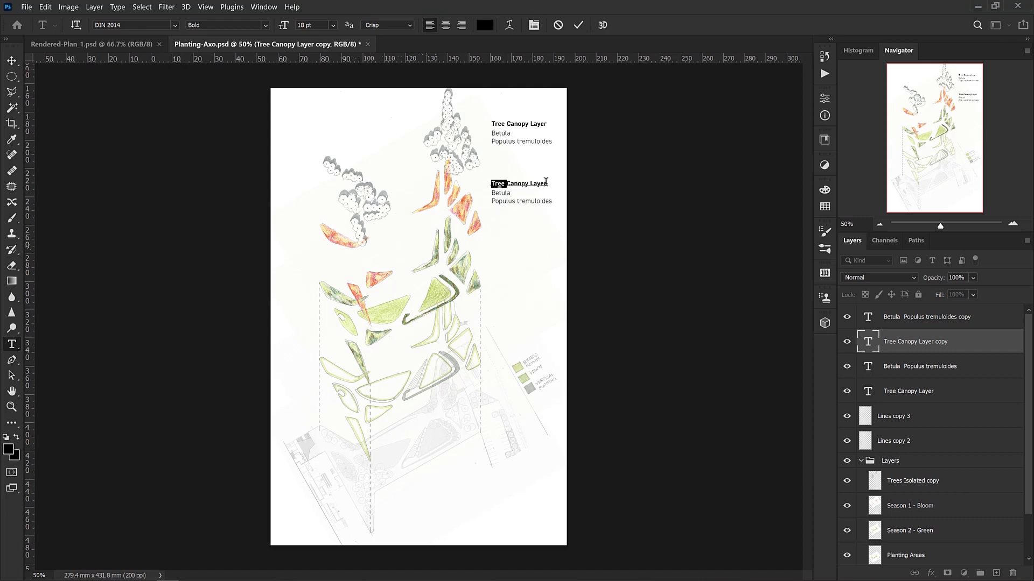
left_click_drag(545, 182, 487, 179)
type("Seasonal Bloom")
Duplicate the Seasonal Bloom heading and its species list together about 66 mm down, beside the green tier
left_click(923, 318)
left_click(891, 337, "shift")
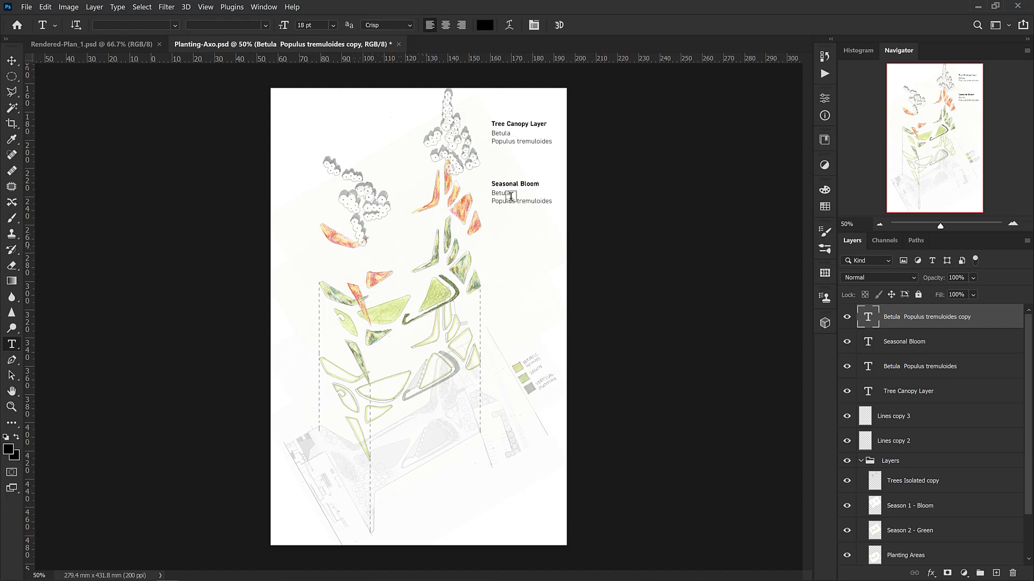
key("v")
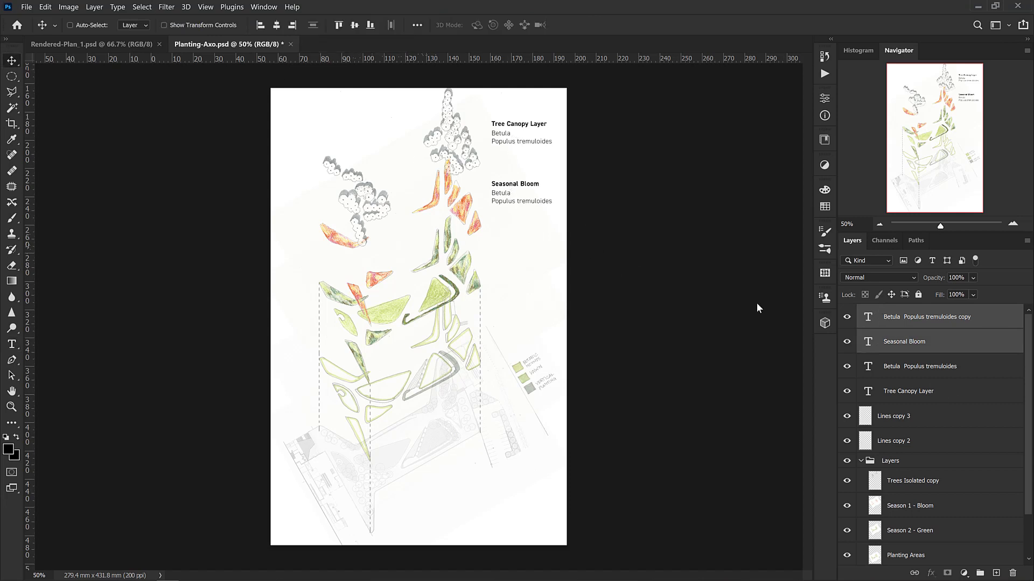
left_click_drag(515, 183, 510, 256)
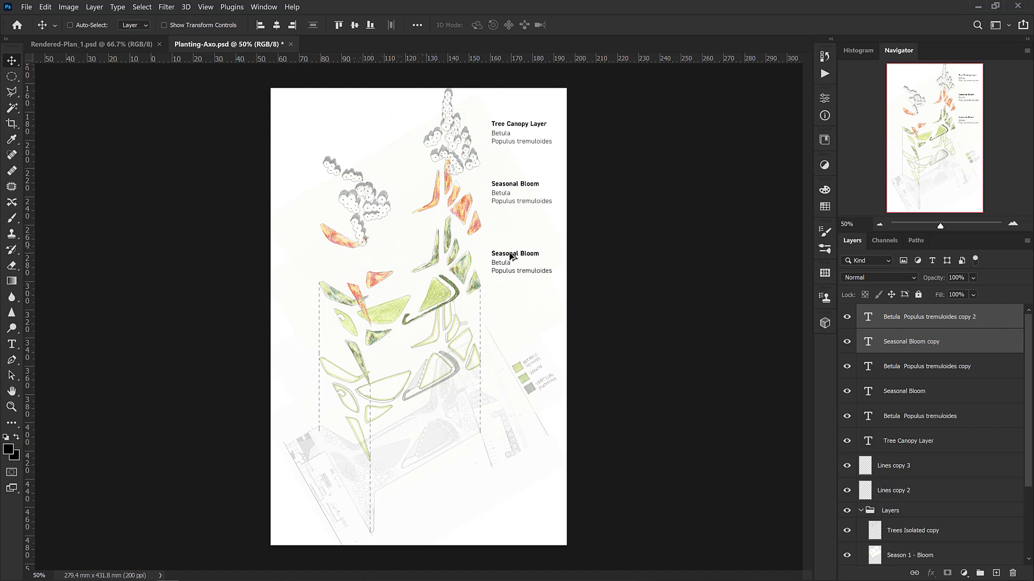